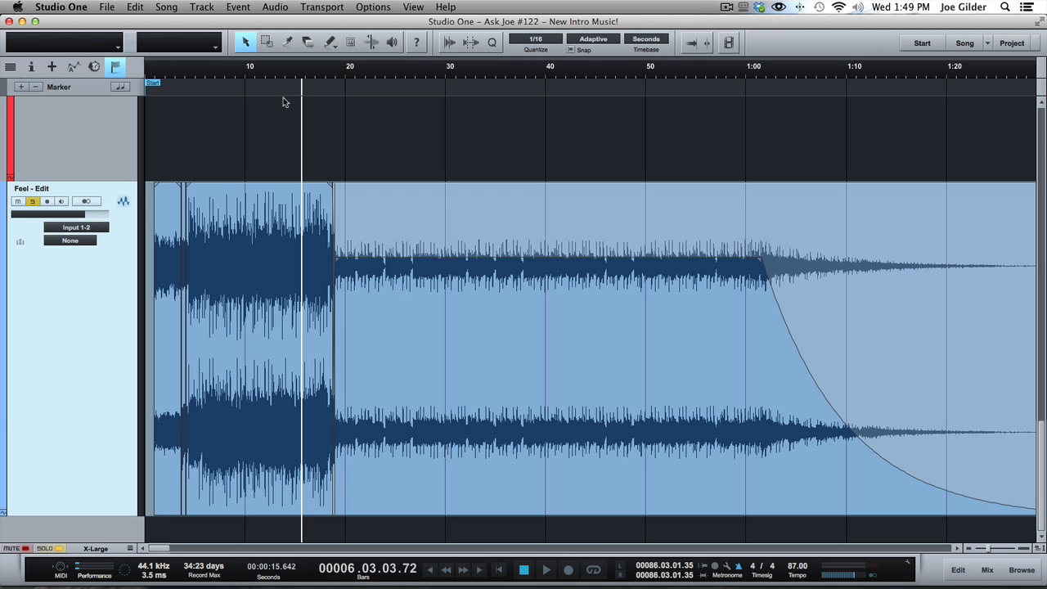
Examine the crossfade at about 19 seconds on the Feel - Edit track, selecting the audio event on each side of it
drag(302, 84, 302, 87)
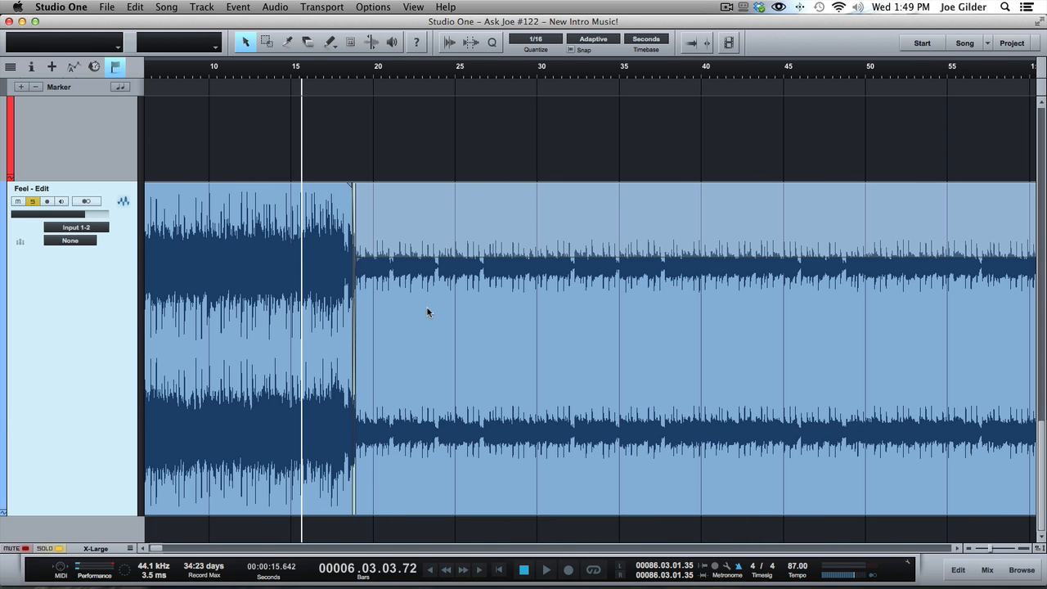
scroll(430, 313, left, 3)
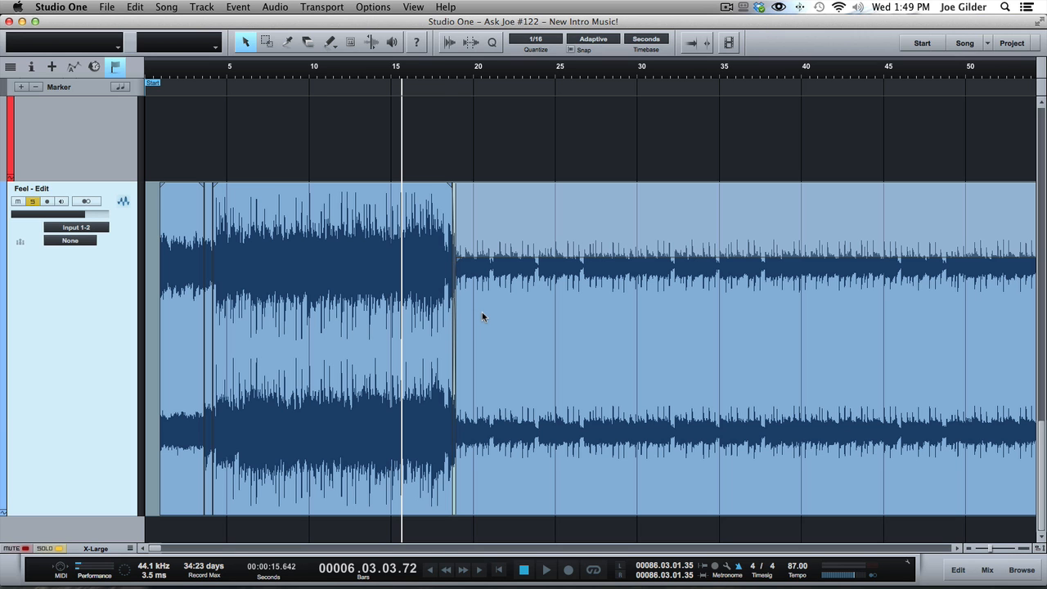
drag(426, 73, 400, 113)
click(281, 275)
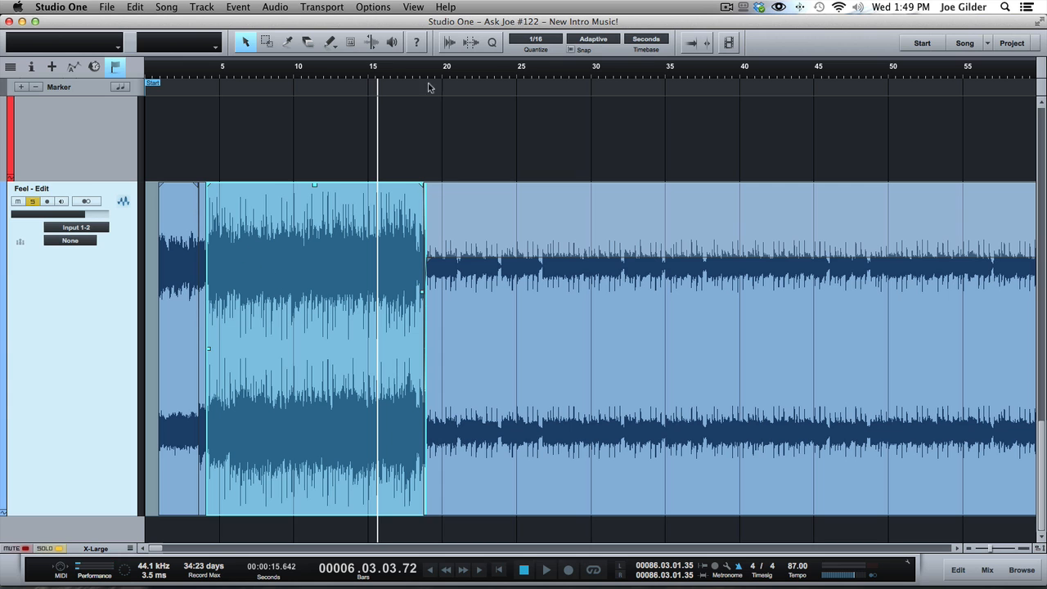
drag(417, 75, 422, 118)
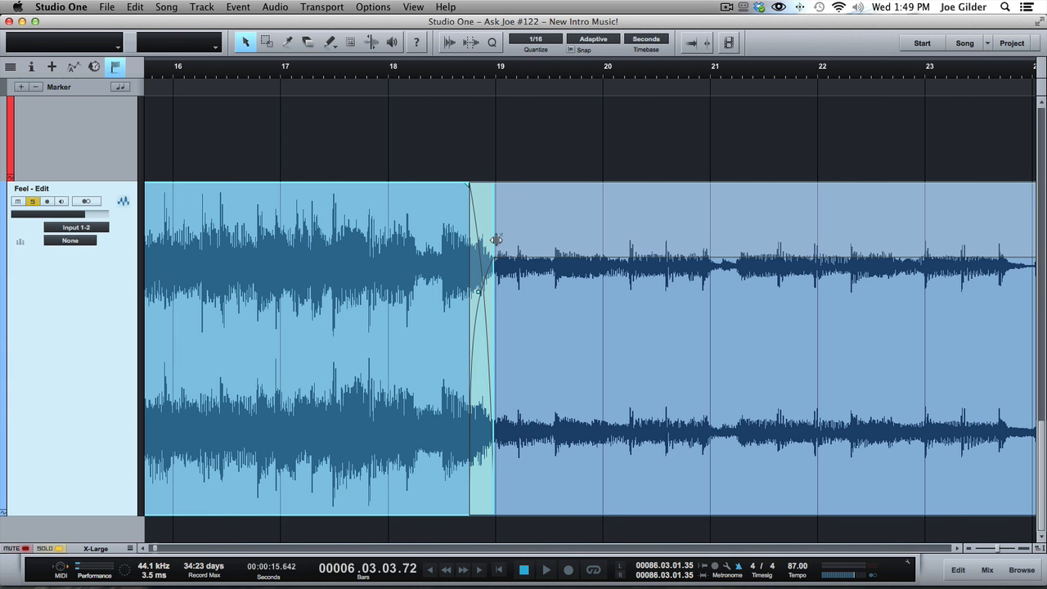
click(566, 326)
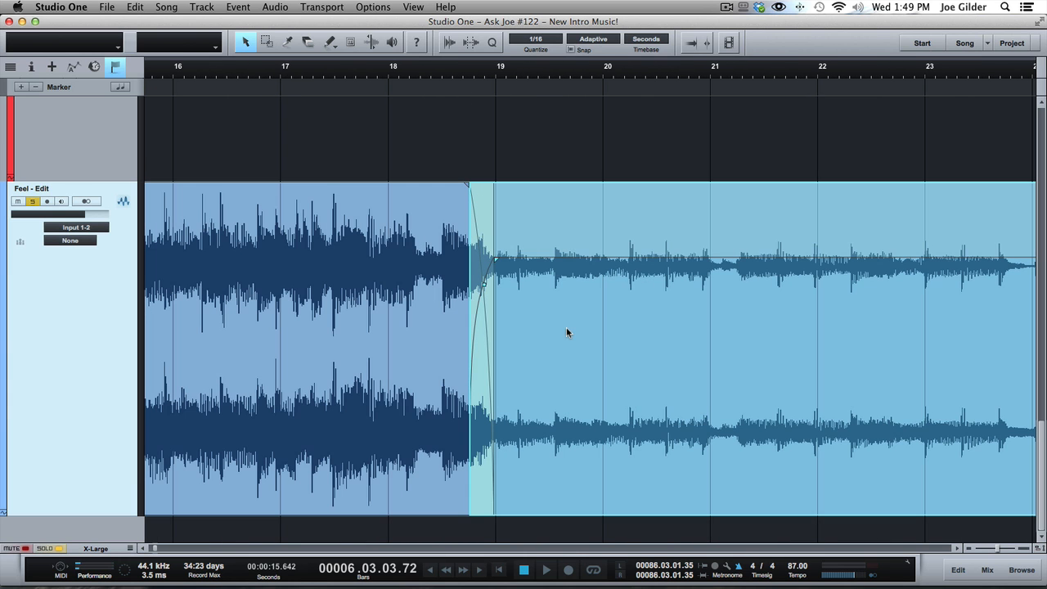
click(369, 307)
click(573, 316)
click(384, 64)
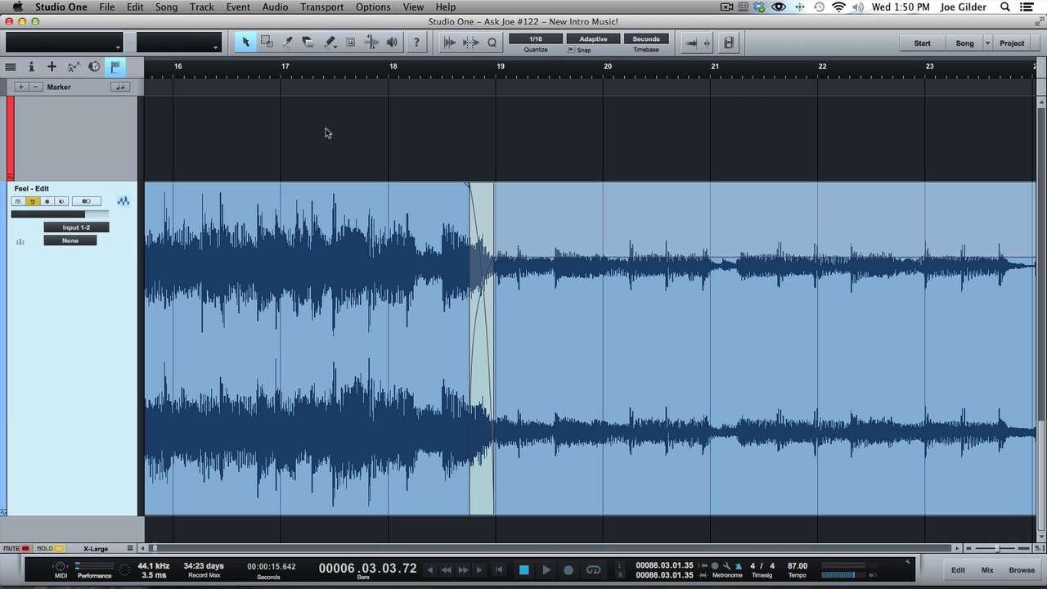
Play back the crossfade on the Feel - Edit track from about 16 seconds and stop after it
click(169, 75)
scroll(241, 109, left, 2)
key(space)
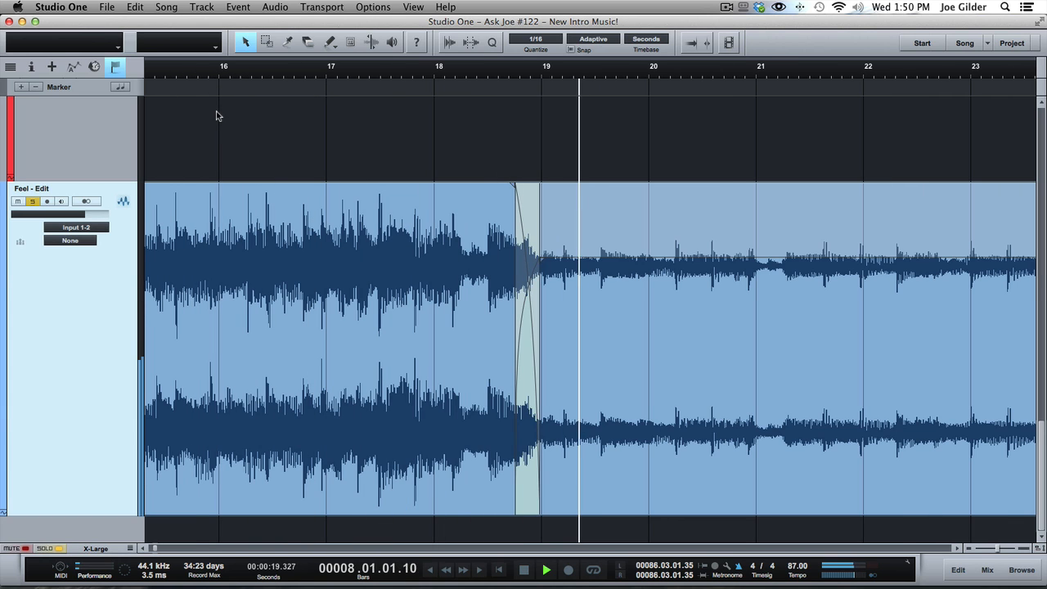
key(space)
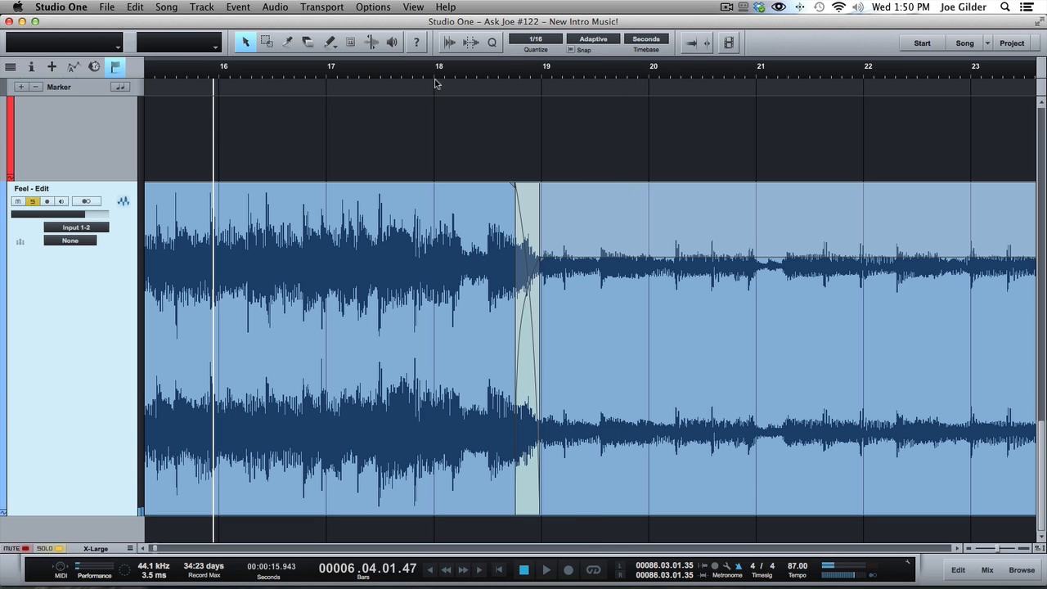
Remove the long fade-out from the last audio event on the Feel - Edit track
scroll(646, 287, right, 10)
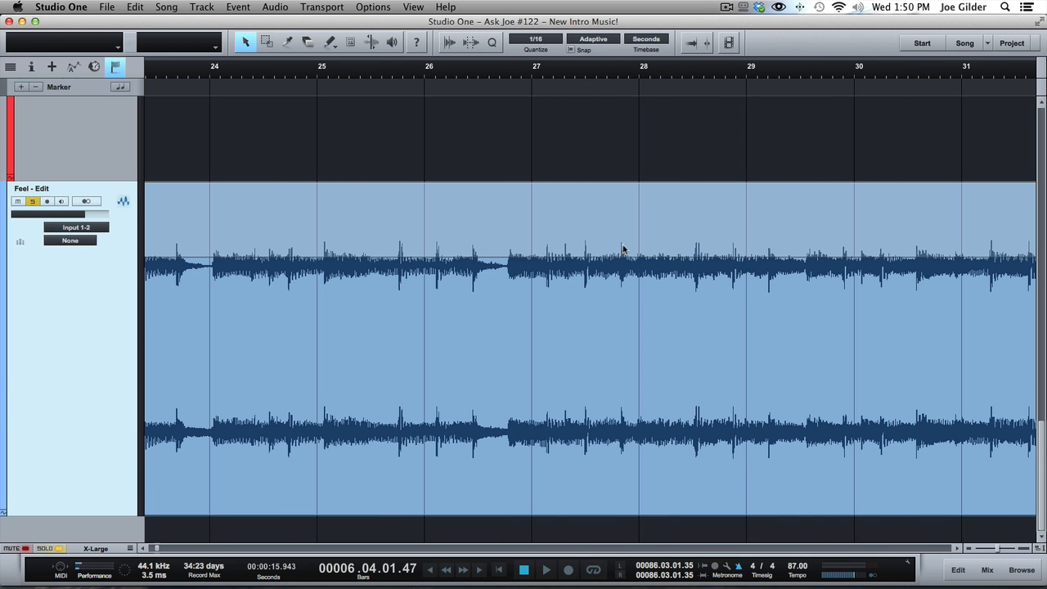
drag(418, 70, 419, 52)
scroll(445, 261, right, 12)
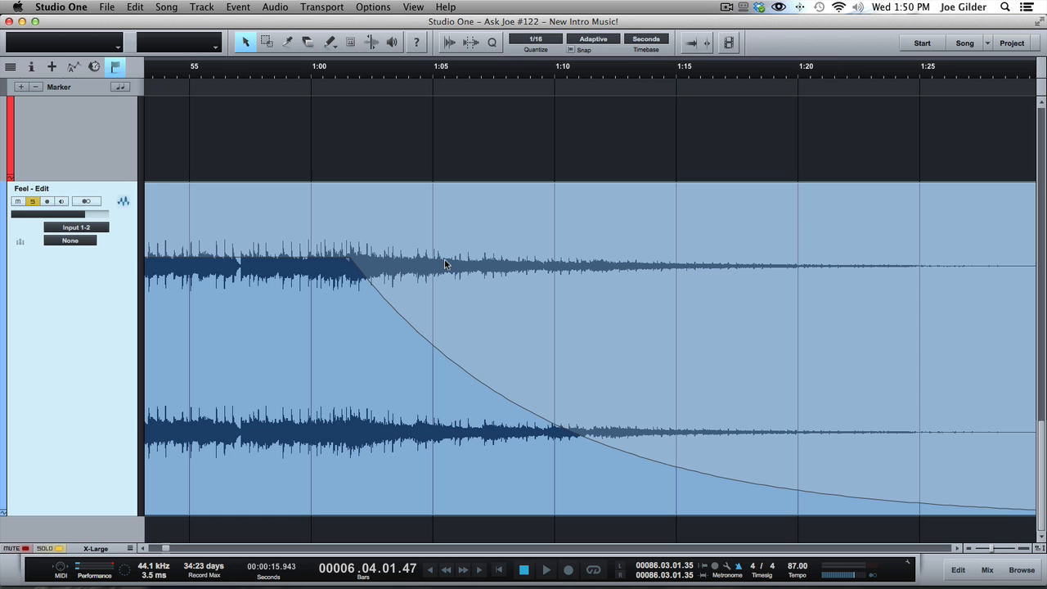
drag(356, 78, 358, 50)
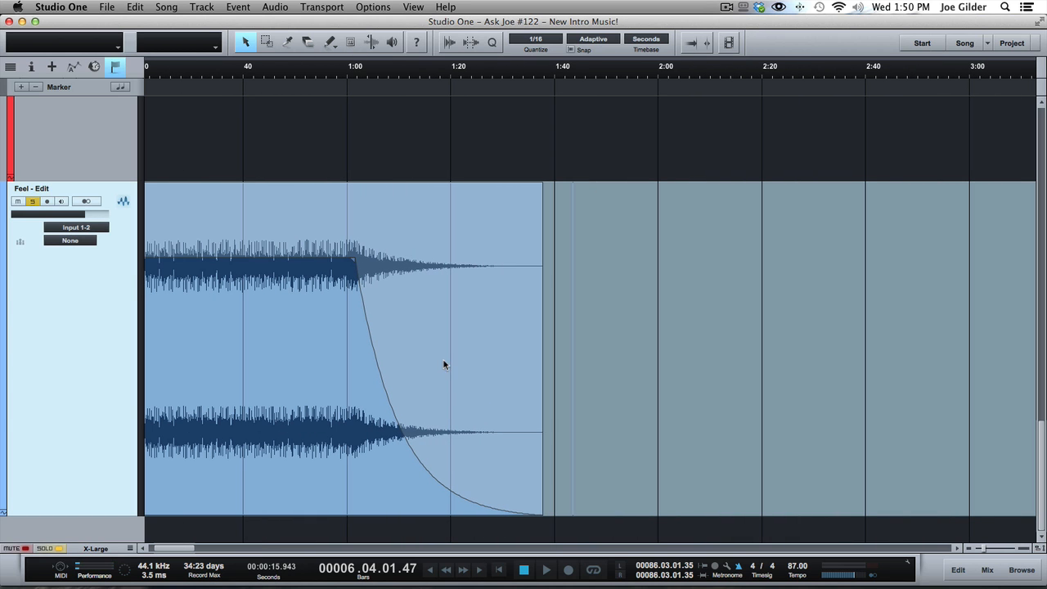
click(333, 323)
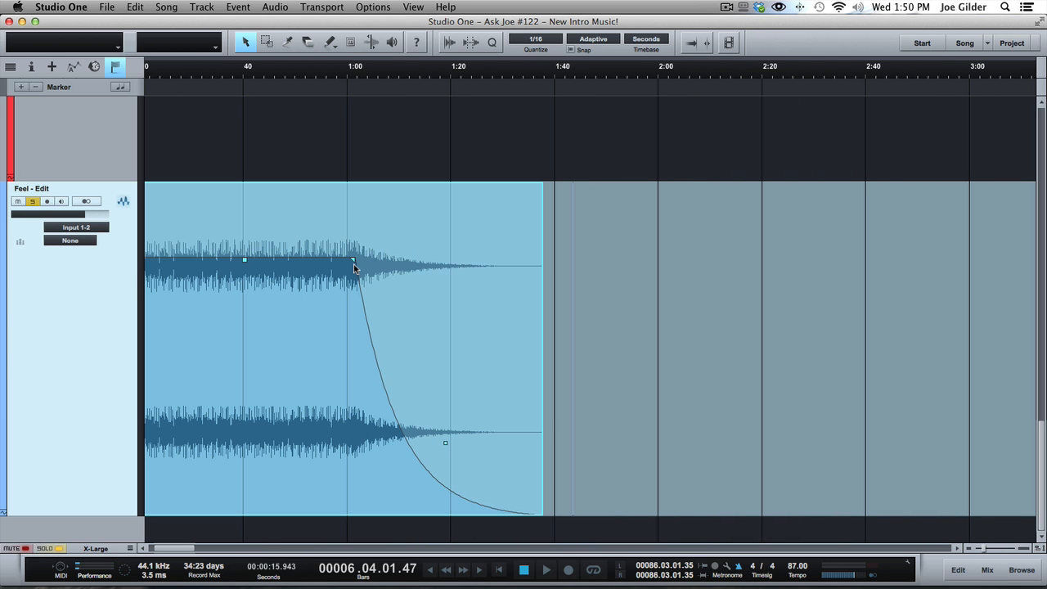
drag(353, 263, 603, 273)
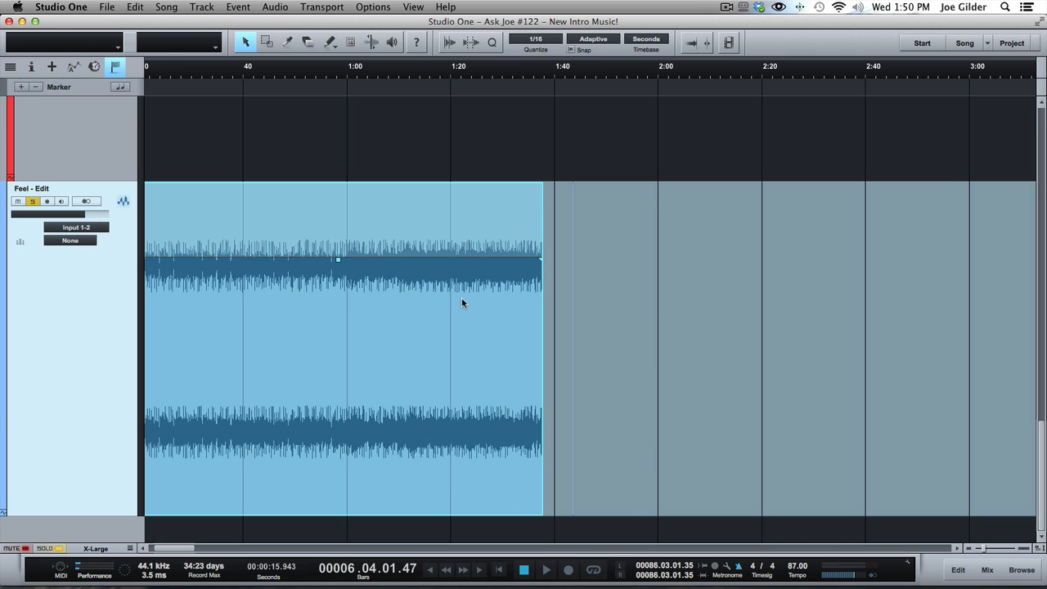
Give the last audio event a fade-out starting at about 1:26 and straighten its curve to linear
mouse_move(420, 69)
mouse_down()
mouse_move(419, 85)
mouse_move(420, 64)
mouse_up()
drag(471, 84, 472, 110)
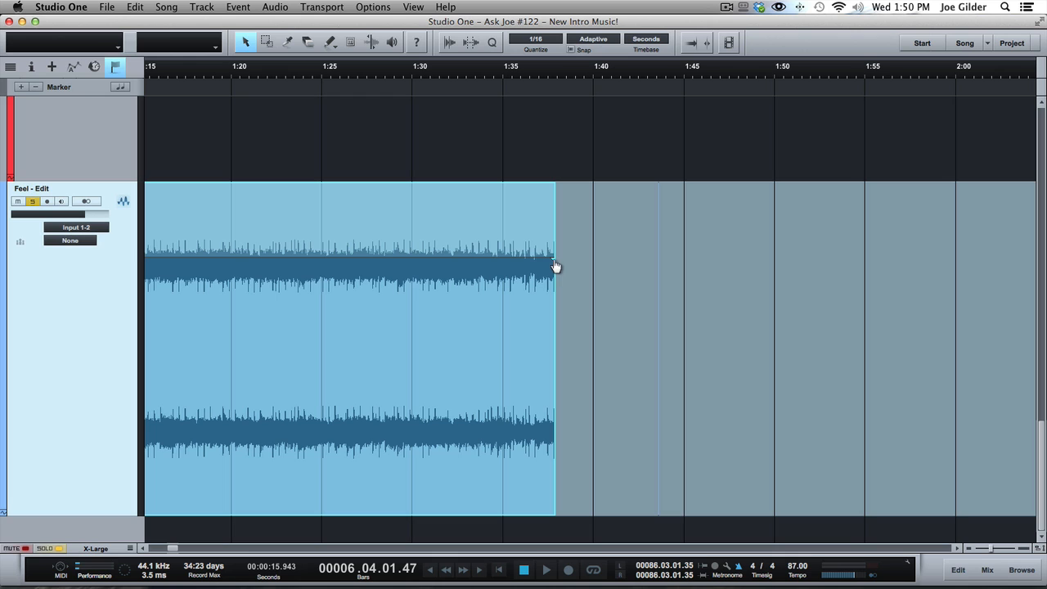
drag(555, 266, 340, 260)
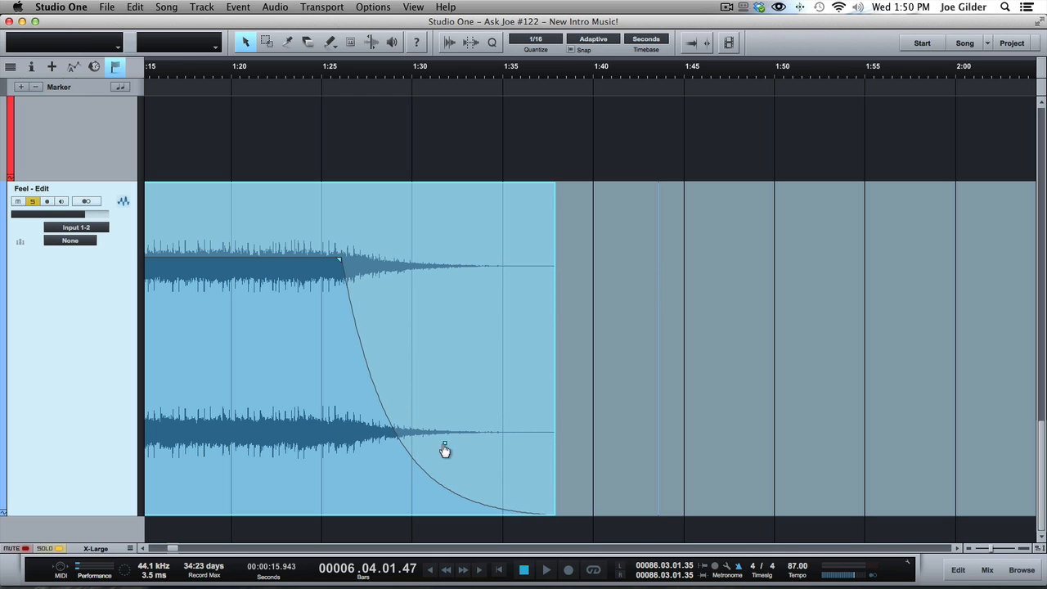
drag(445, 448, 449, 389)
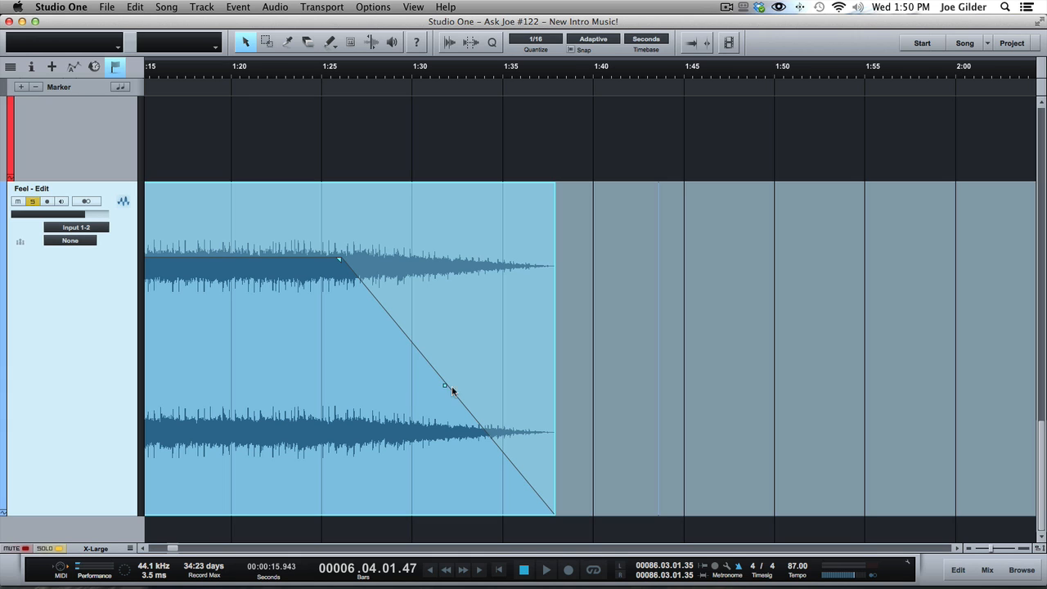
Remove the last event's fade-out again and play its ending from about 1:36.5
drag(340, 264, 574, 264)
drag(544, 75, 541, 137)
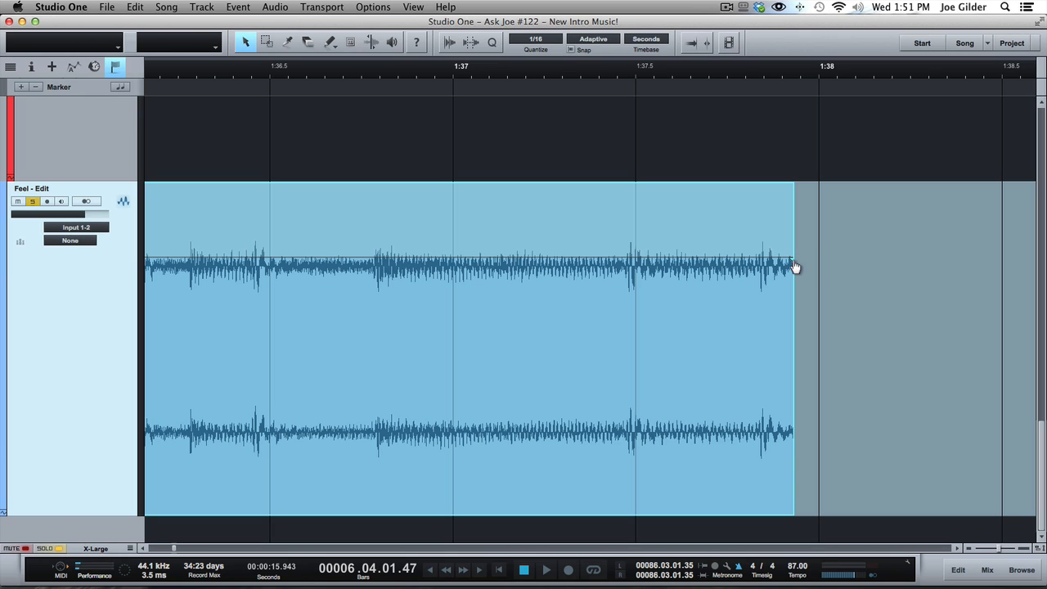
click(254, 74)
key(space)
key(space)
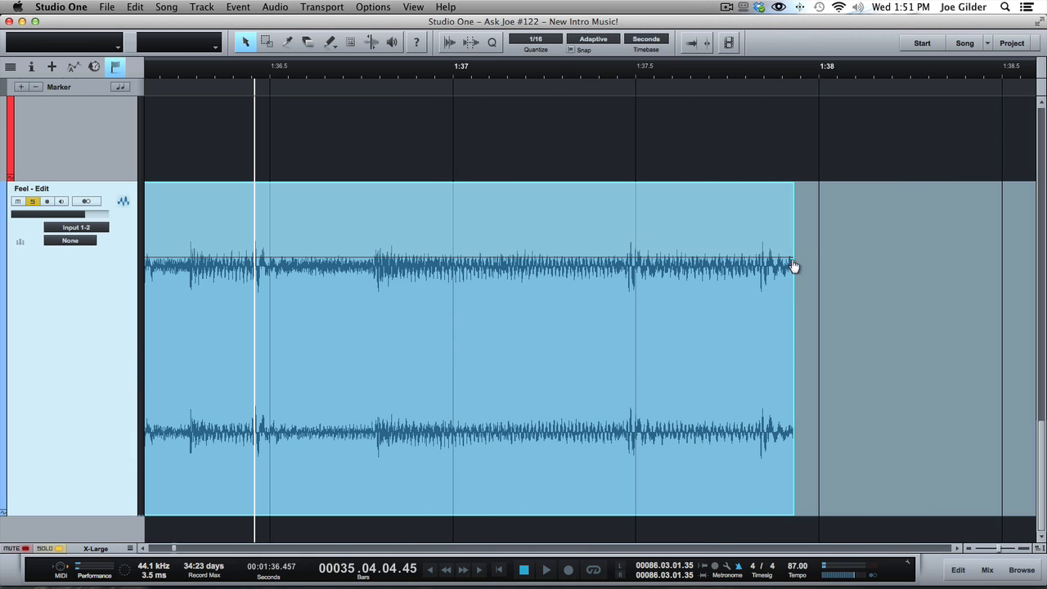
Add a short linear fade-out to the last event, starting at about 1:36.2
drag(793, 81, 794, 117)
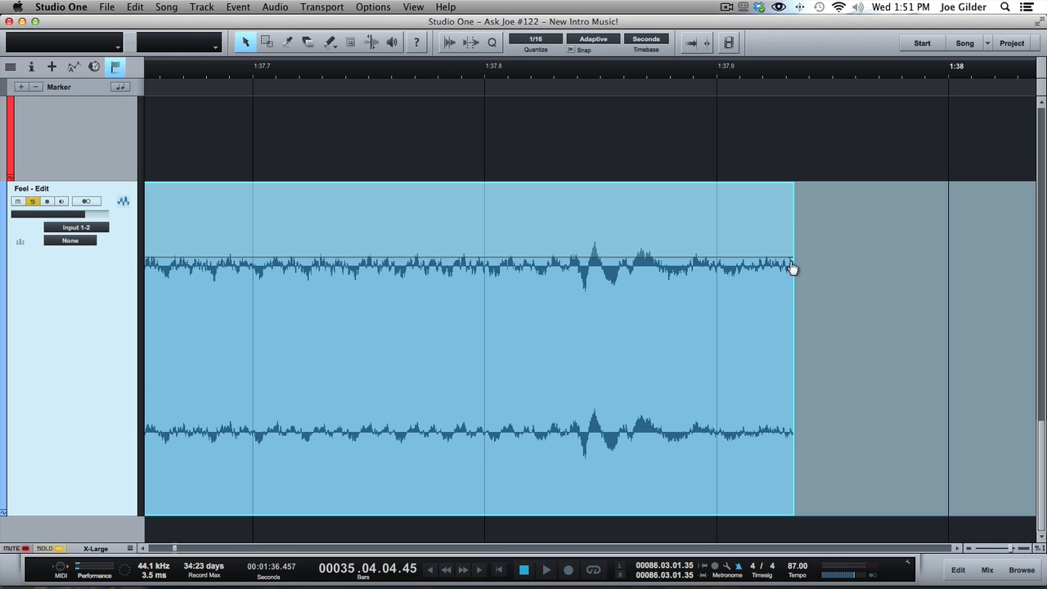
drag(792, 266, 784, 263)
drag(783, 266, 302, 268)
drag(330, 71, 343, 31)
drag(333, 266, 185, 261)
scroll(246, 282, left, 3)
drag(273, 264, 238, 290)
scroll(238, 290, left, 10)
scroll(784, 276, right, 5)
scroll(784, 275, right, 4)
drag(532, 269, 460, 278)
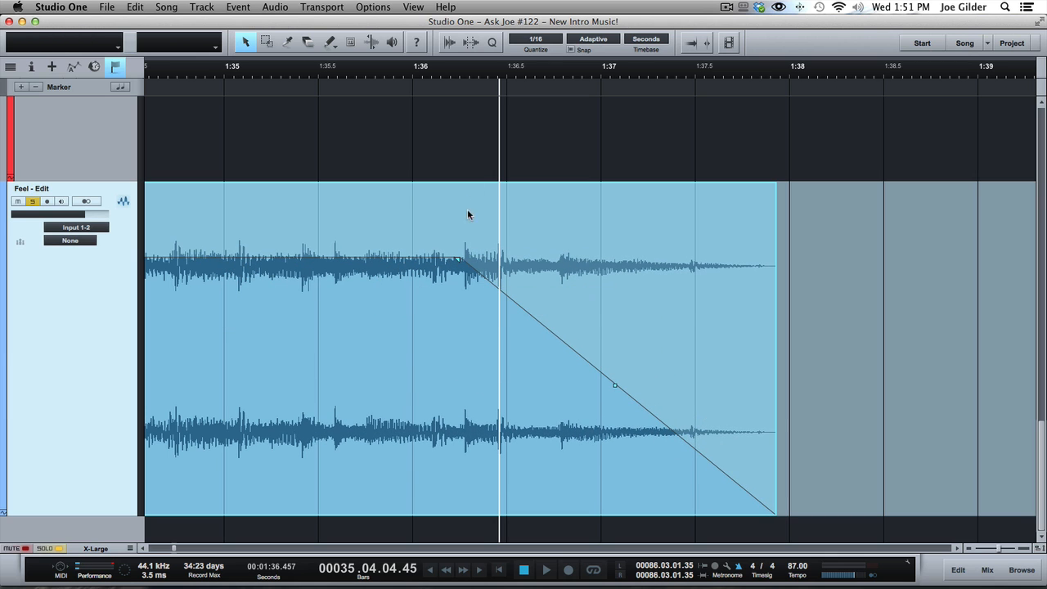
Play the last event's fade-out from about 1:36.1
click(441, 76)
key(space)
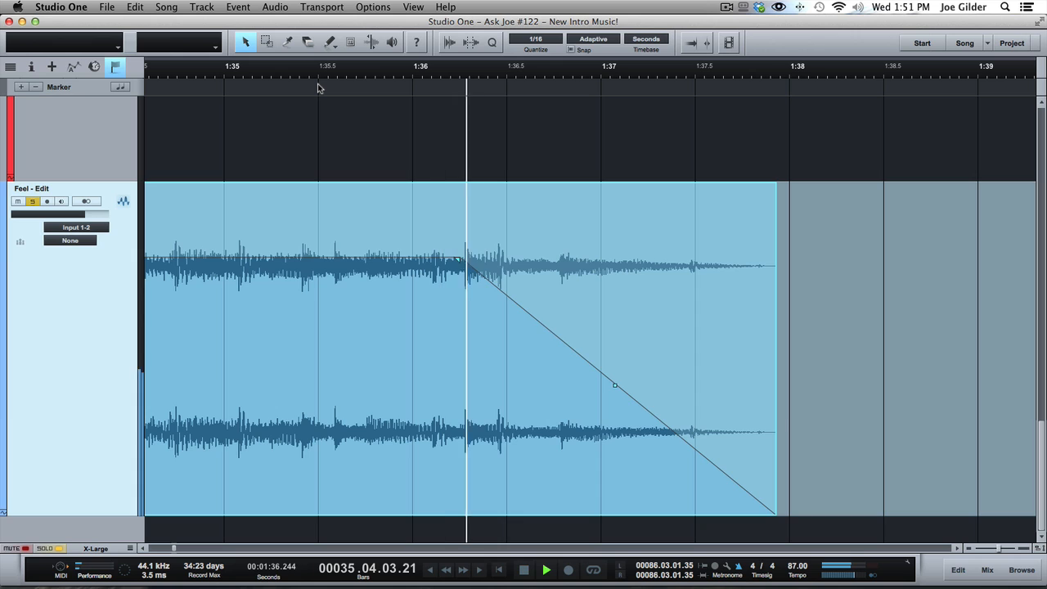
key(space)
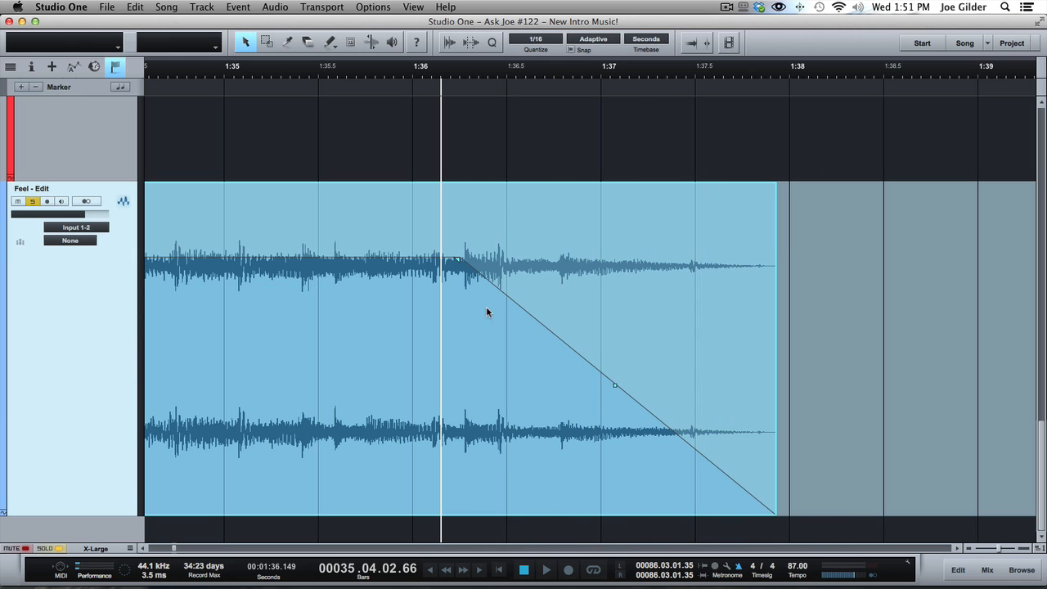
Start the fade-out at about 1:35.7, try steep and logarithmic curve shapes, and return the curve to linear
drag(458, 262, 366, 260)
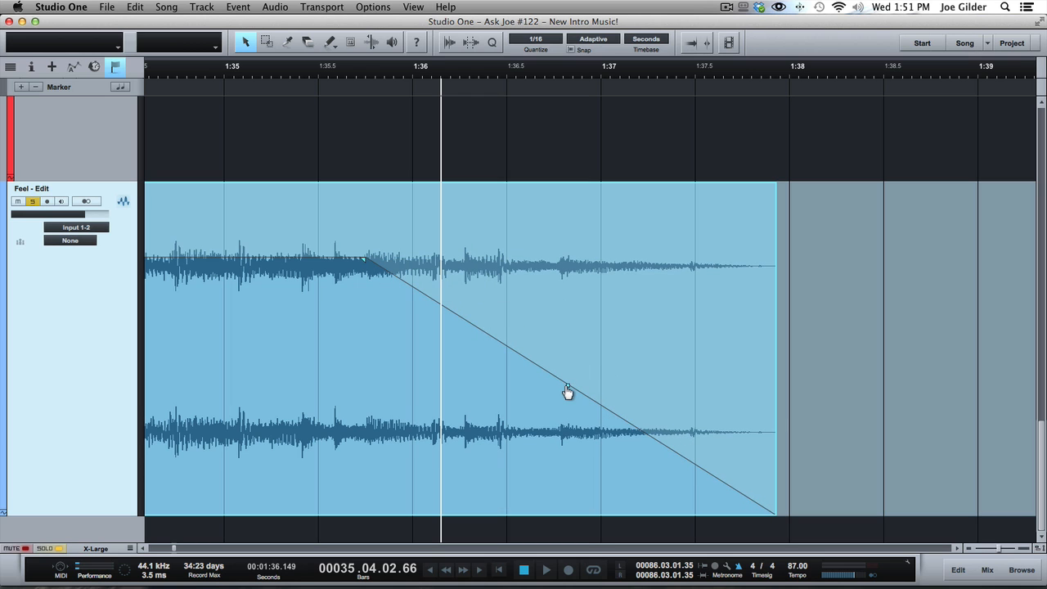
drag(569, 388, 472, 463)
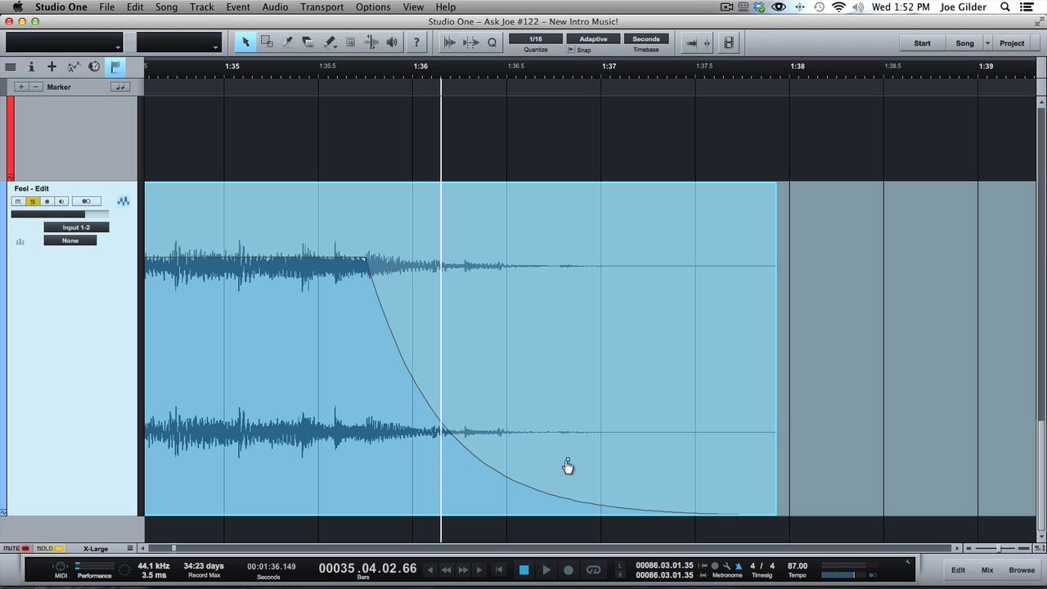
drag(567, 459, 628, 281)
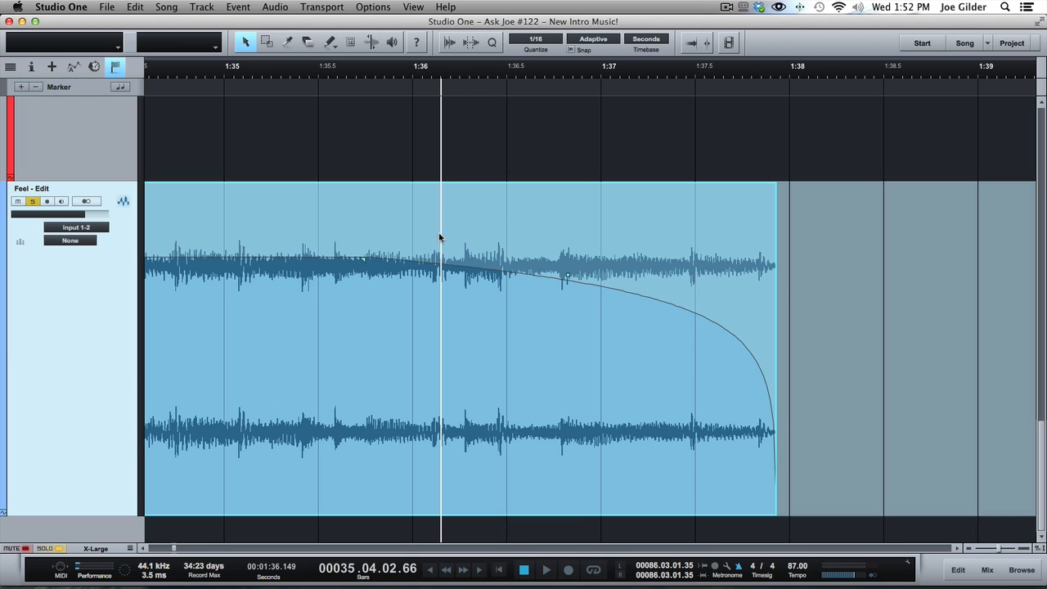
drag(569, 280, 504, 398)
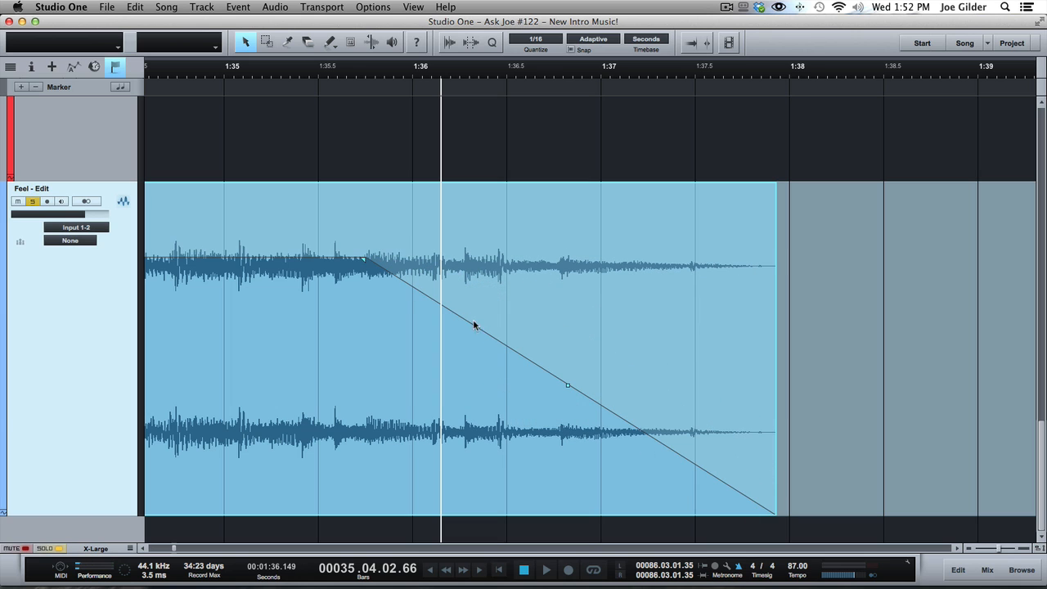
Bend the fade-out into a steep exponential curve and play the ending from about 1:34.8
drag(571, 393, 524, 455)
click(185, 66)
key(space)
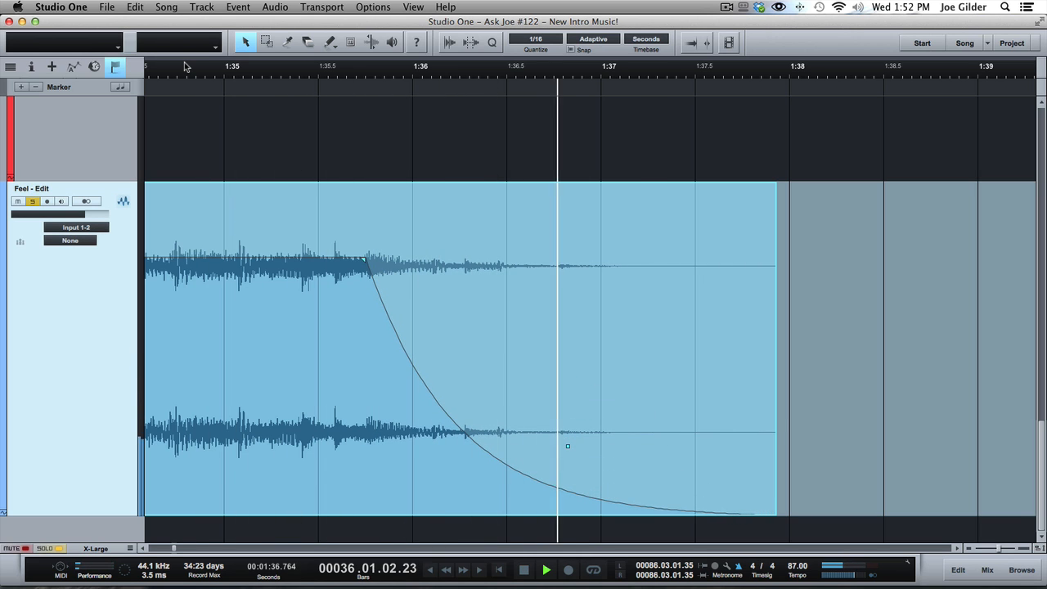
key(space)
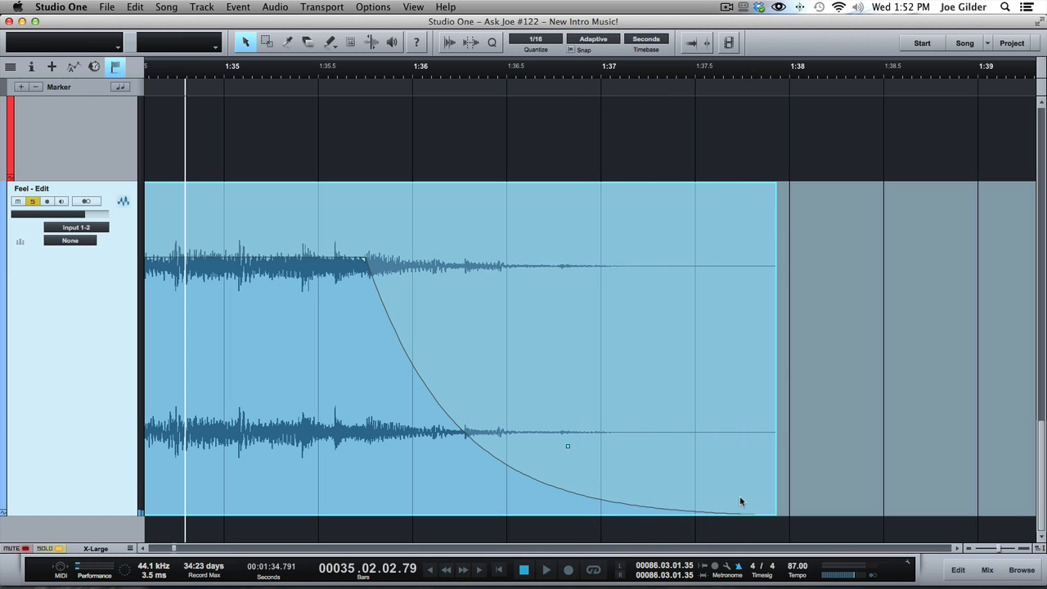
Reshape the fade-out as a logarithmic curve and play the ending again from about 1:34.8
drag(568, 453, 633, 308)
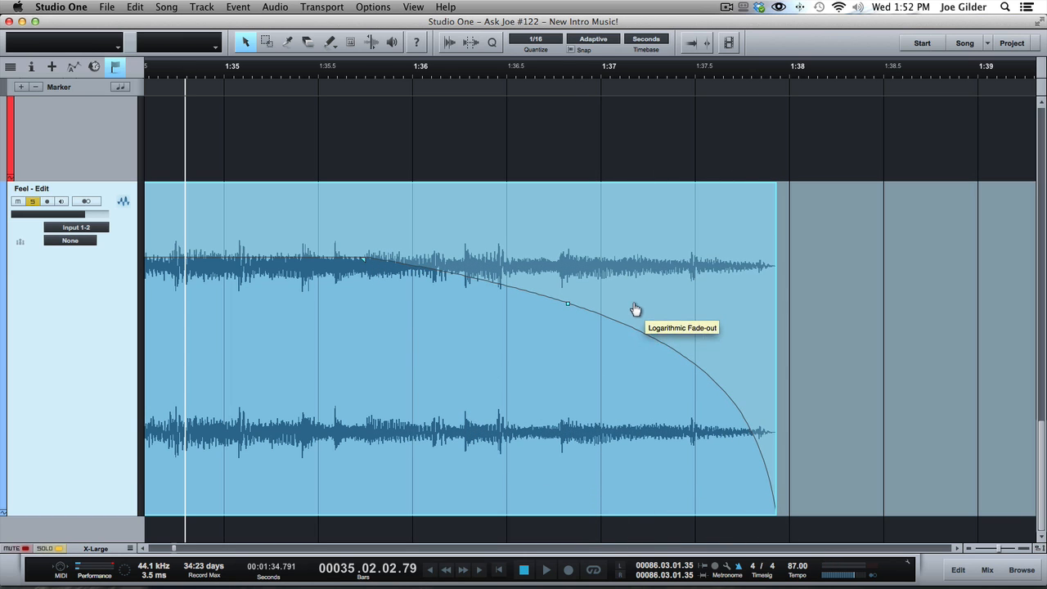
key(space)
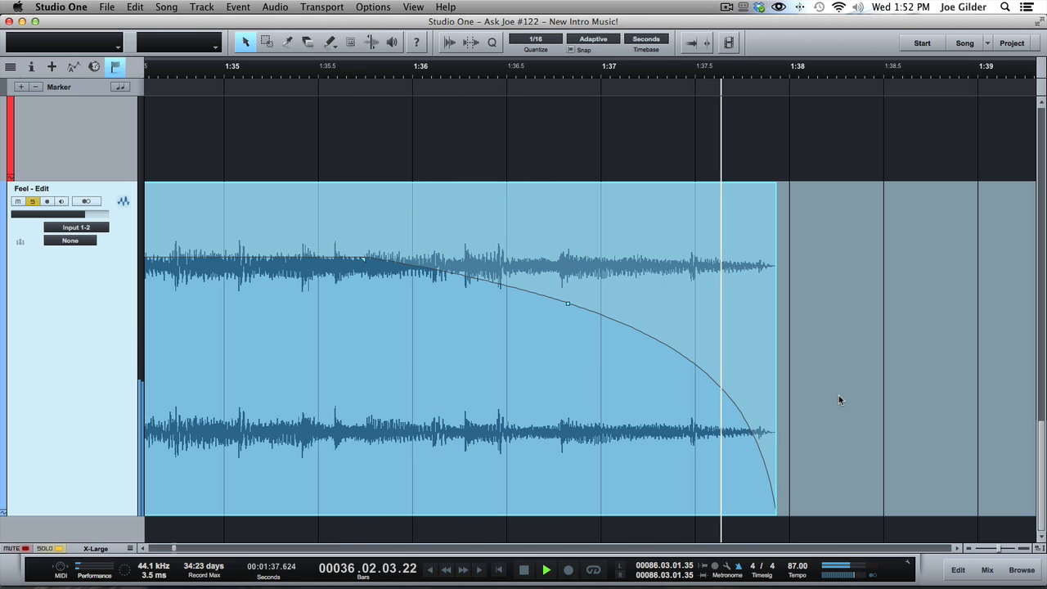
key(space)
Undo the fade-out edits step by step, back to the exponential fade-out starting at about 1:26
drag(240, 68, 244, 33)
scroll(402, 320, left, 8)
scroll(402, 320, up, 1)
scroll(402, 325, left, 3)
scroll(403, 325, down, 1)
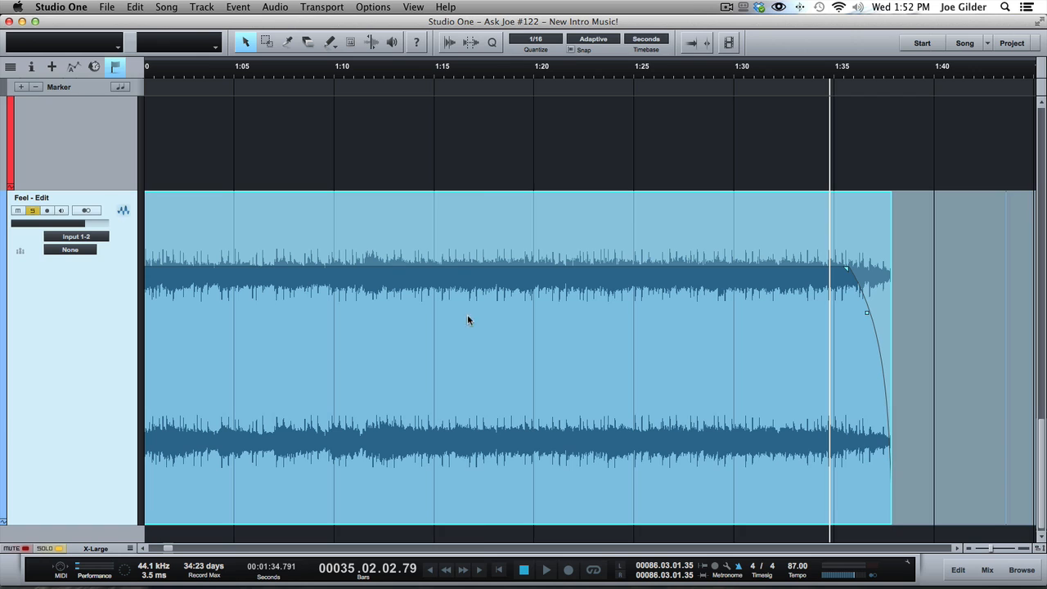
key(super+z)
key(super+z)
key(super+z)
key(super+z)
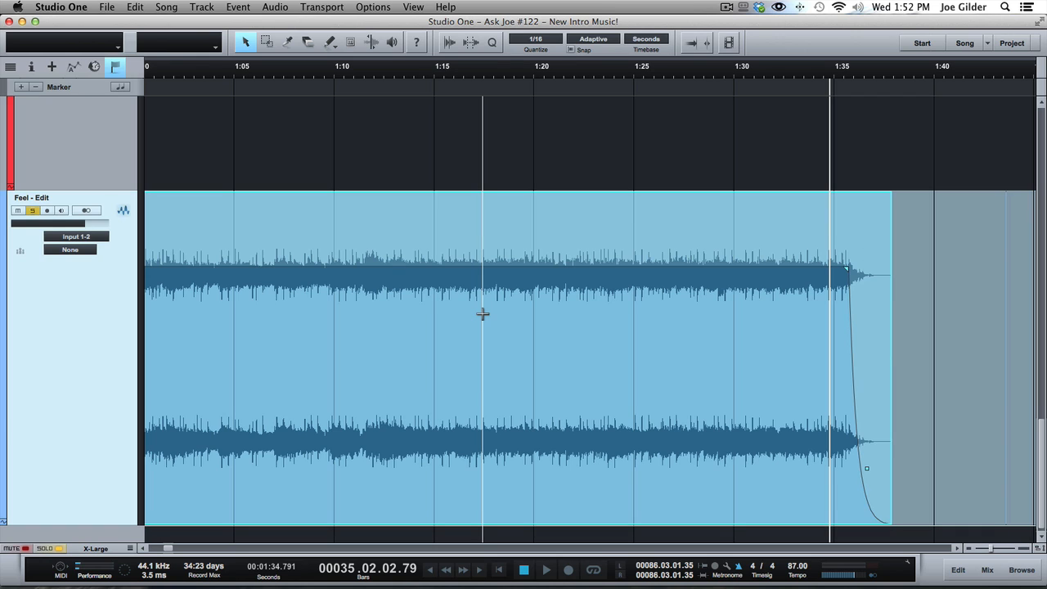
key(super+z)
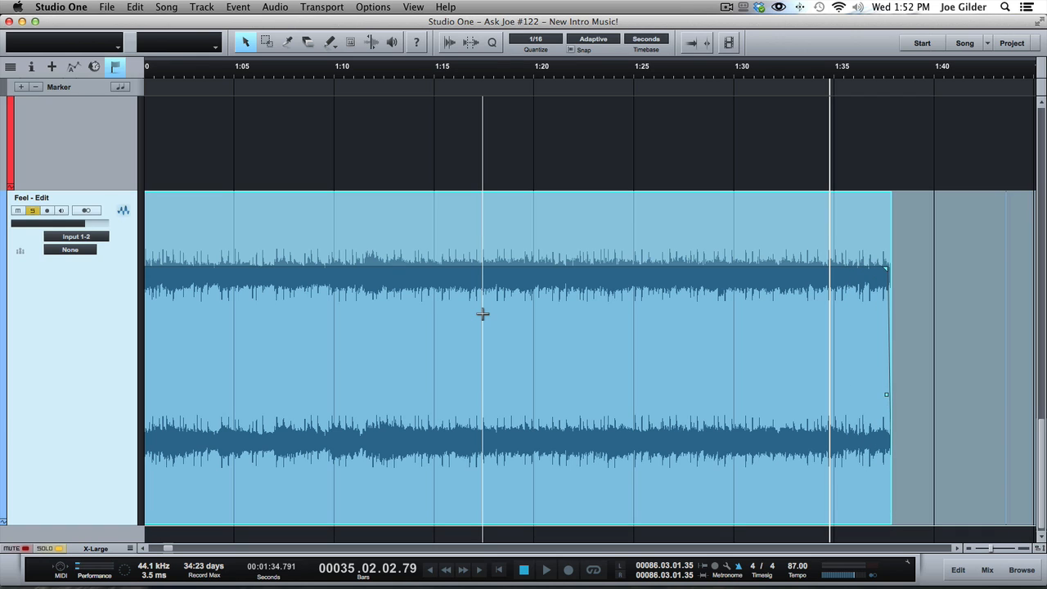
key(super+z)
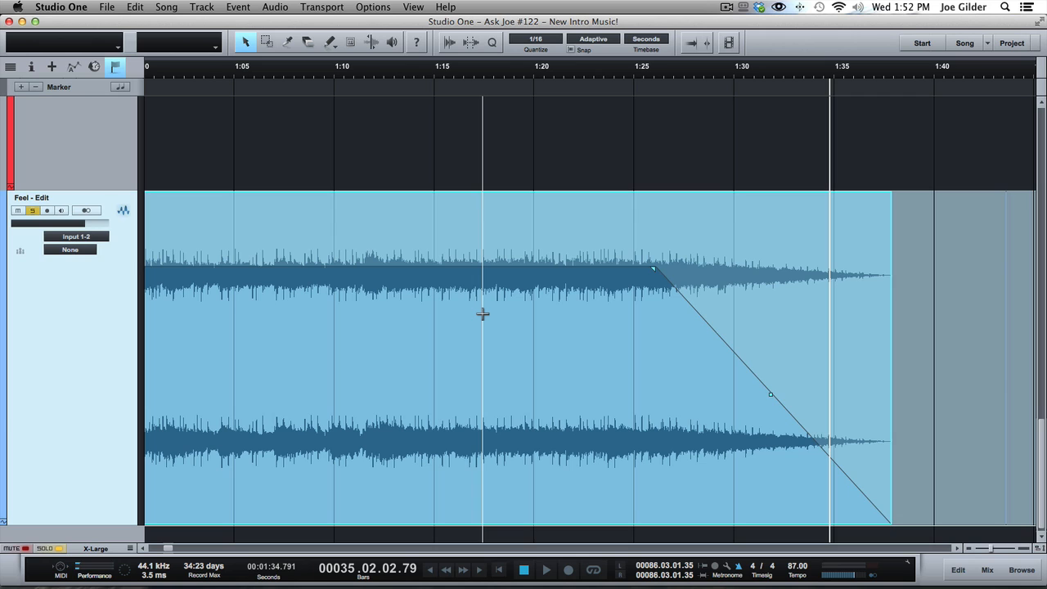
key(super+z)
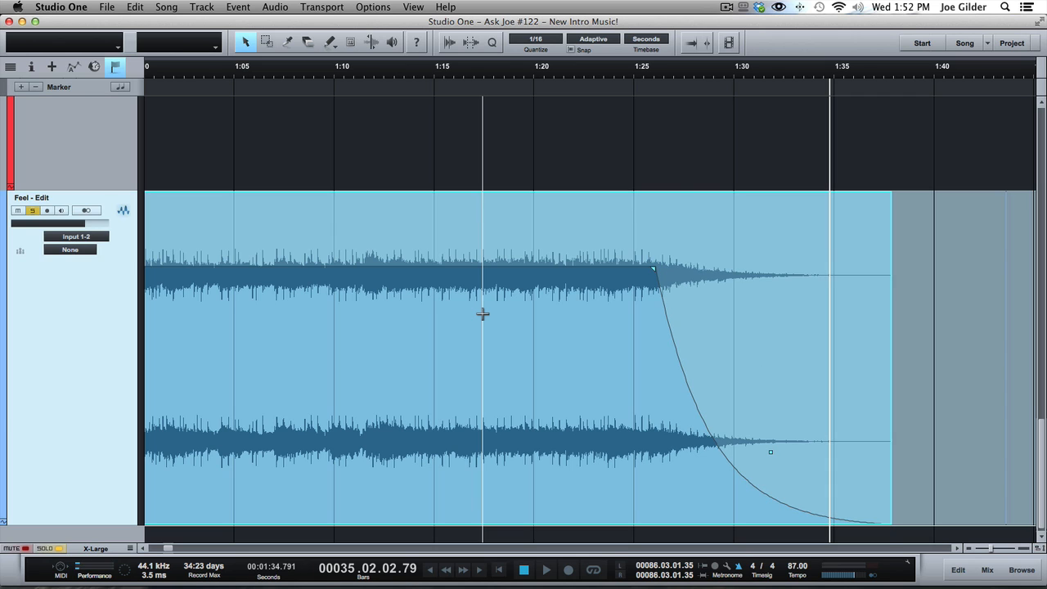
Play the ending with its exponential fade-out twice, starting from about 1:25.4
click(642, 71)
key(space)
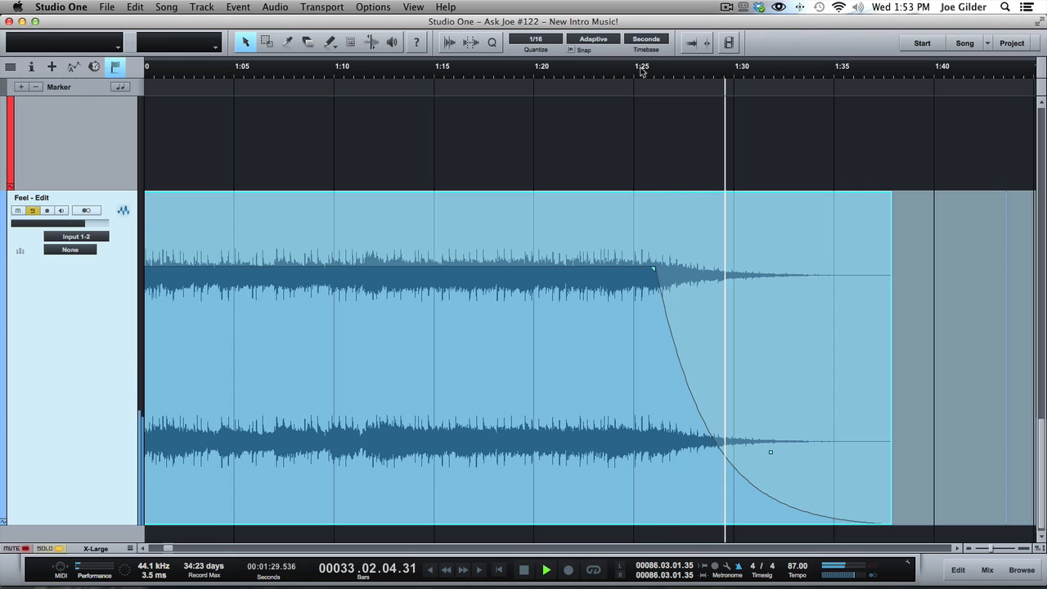
key(space)
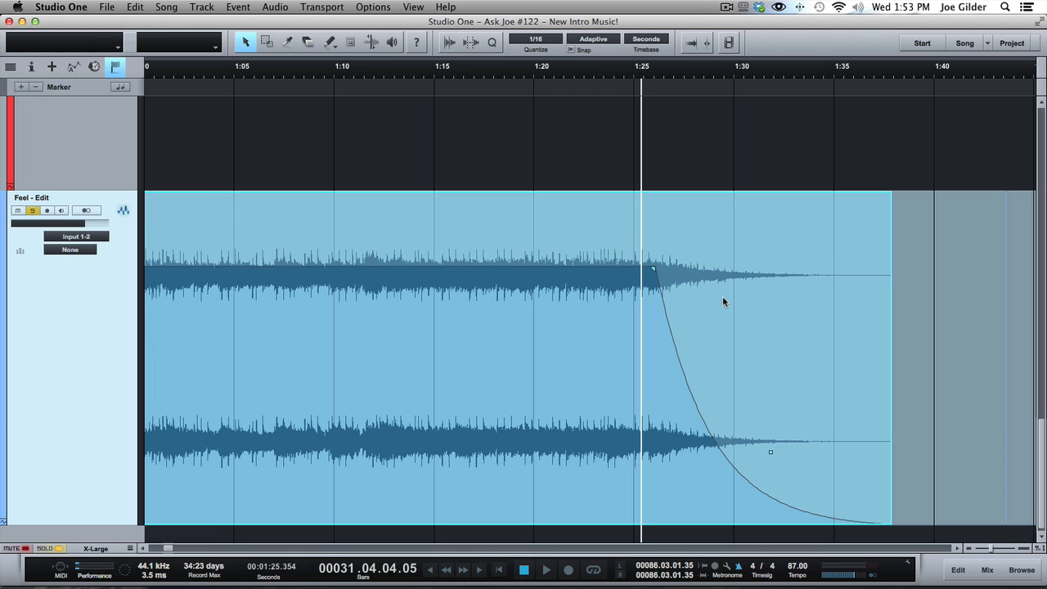
key(space)
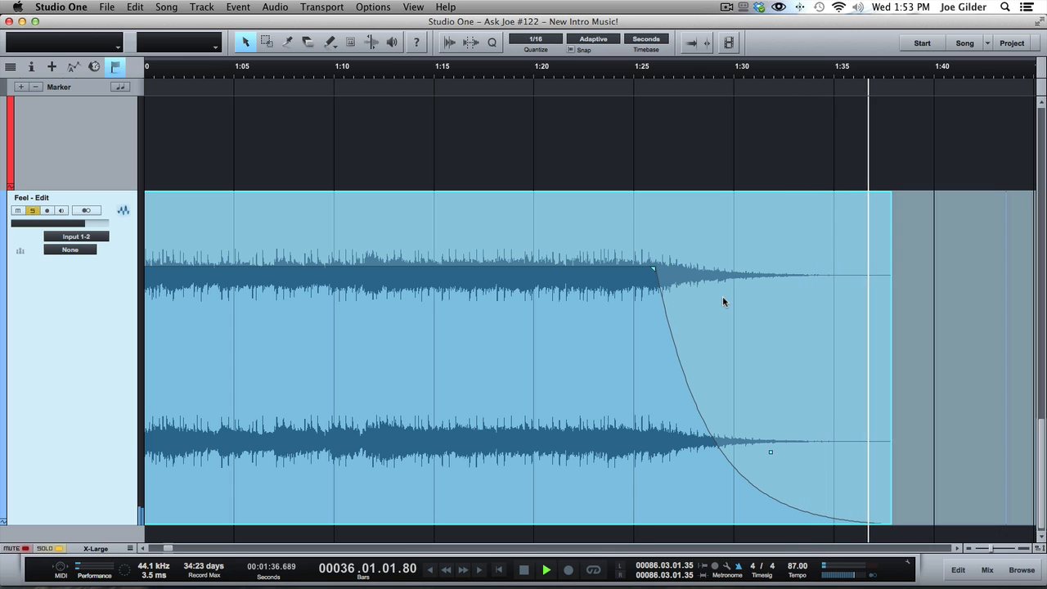
key(space)
Select both audio events that overlap in the crossfade at about 18.9 s on the Feel - Edit track
scroll(629, 328, left, 5)
scroll(629, 324, left, 1)
drag(398, 69, 398, 13)
scroll(442, 235, up, 2)
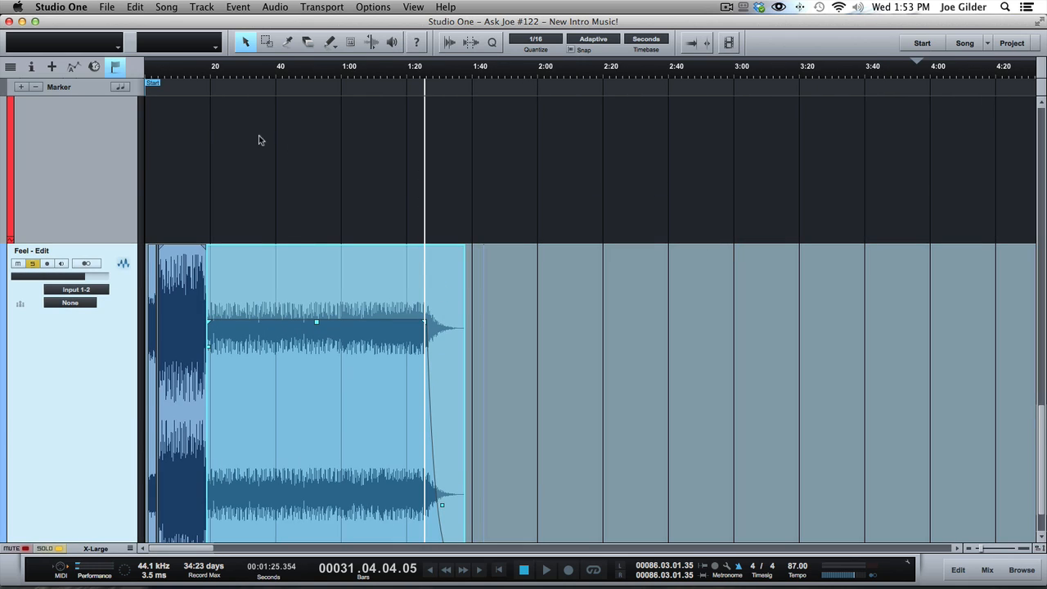
drag(186, 78, 204, 155)
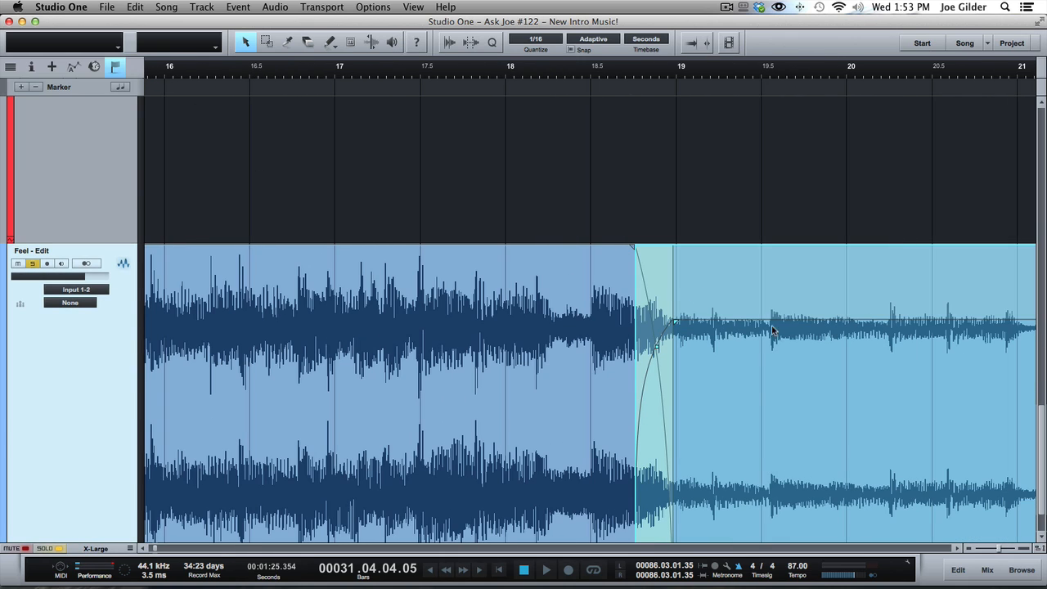
scroll(762, 384, right, 3)
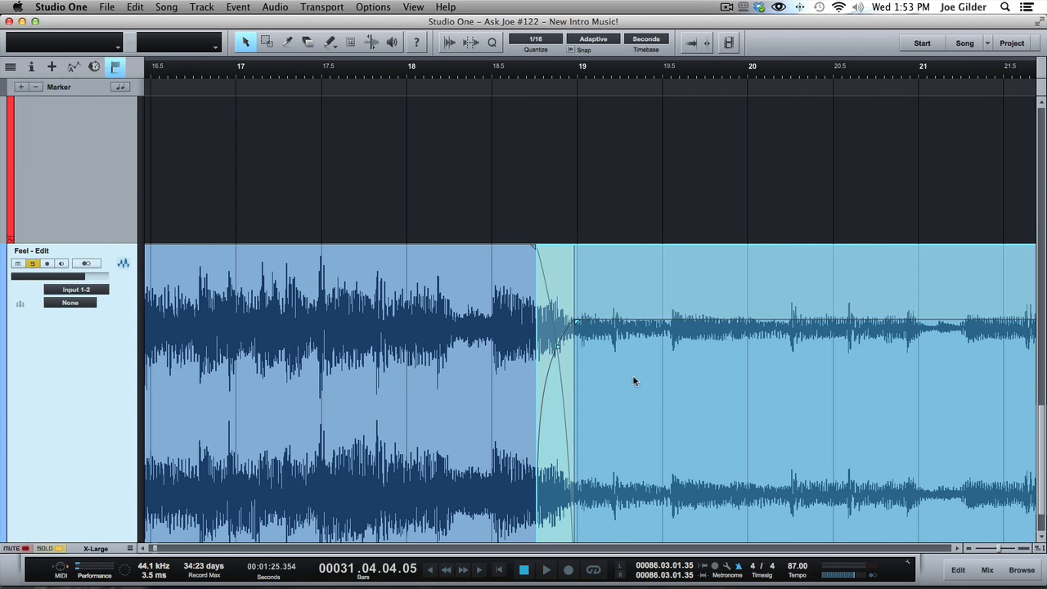
click(495, 372)
shift+click(638, 368)
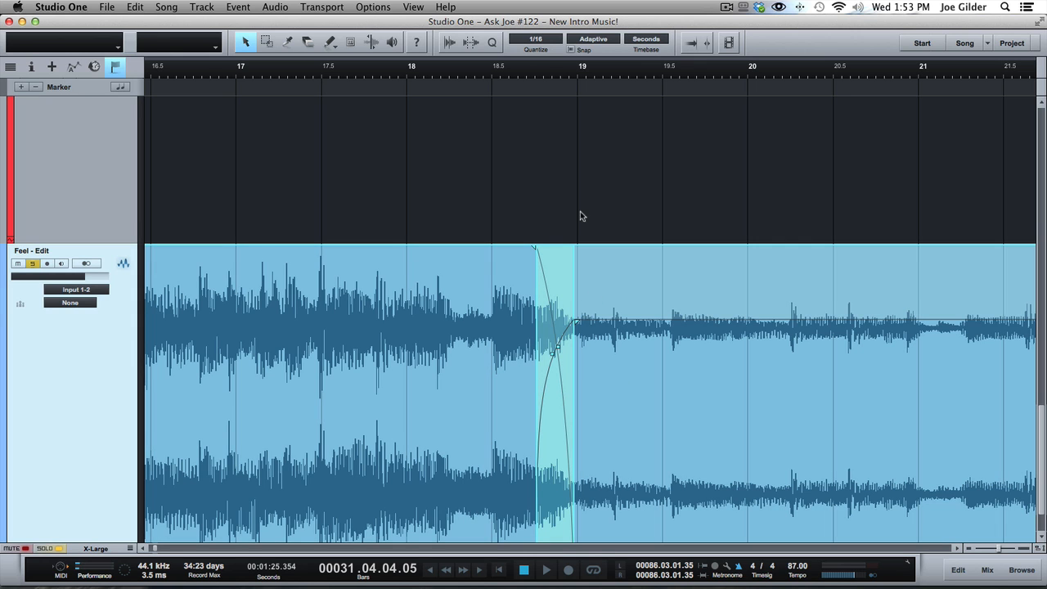
Straighten the crossfade's fade-out to linear with a gentler fade-in curve, and shorten the fades to start at about 18.77 s and end at about 18.97 s
drag(556, 69, 556, 110)
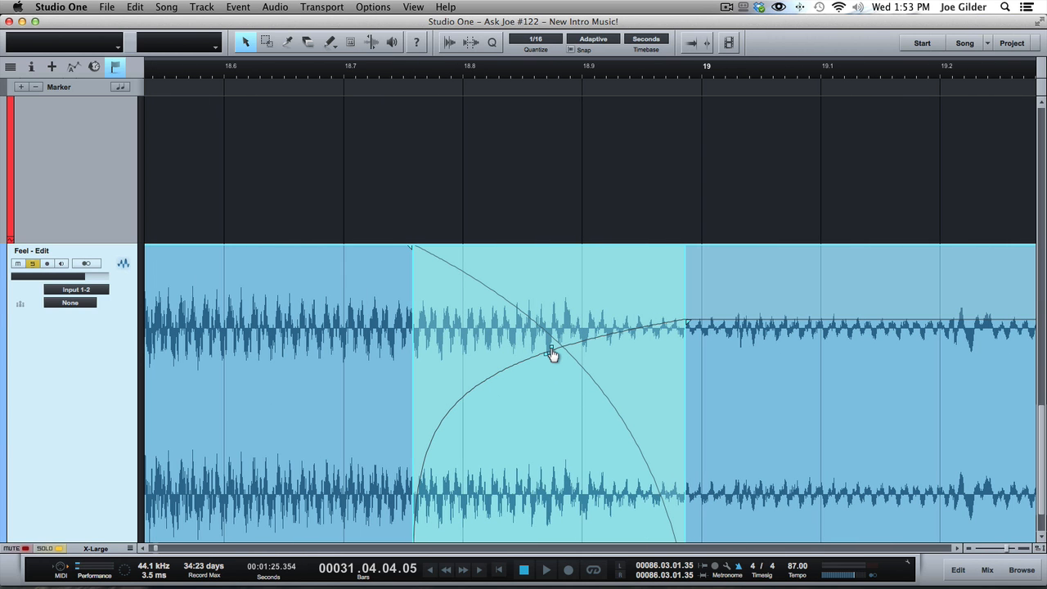
drag(552, 354, 570, 397)
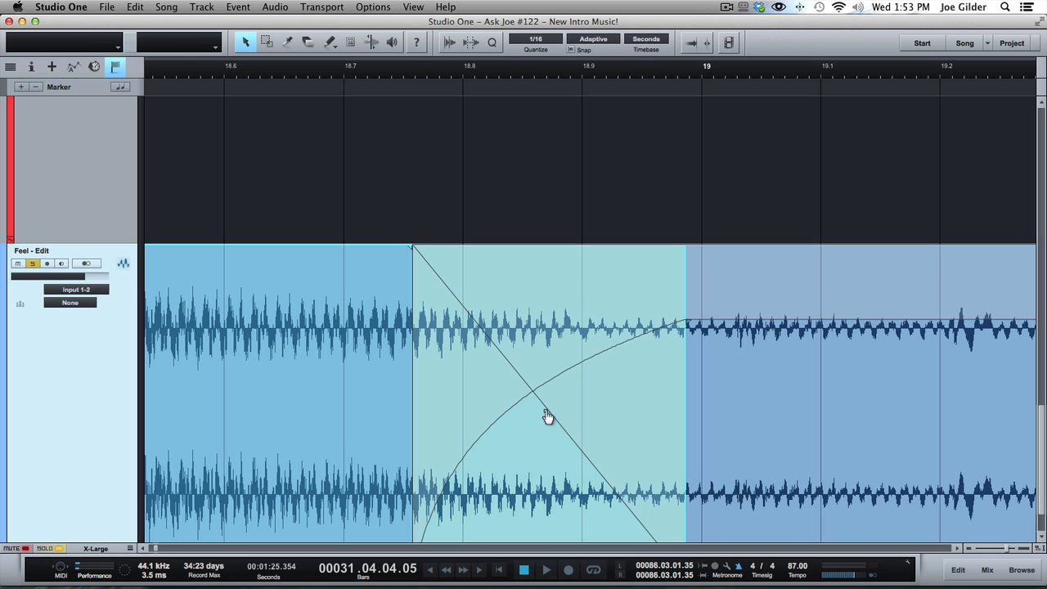
drag(548, 417, 571, 390)
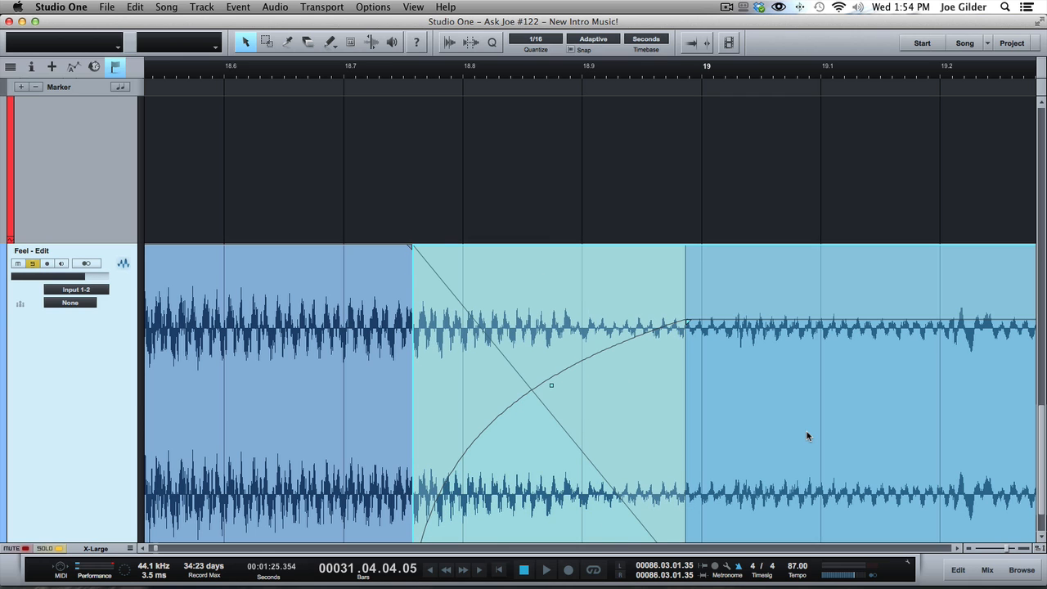
click(346, 386)
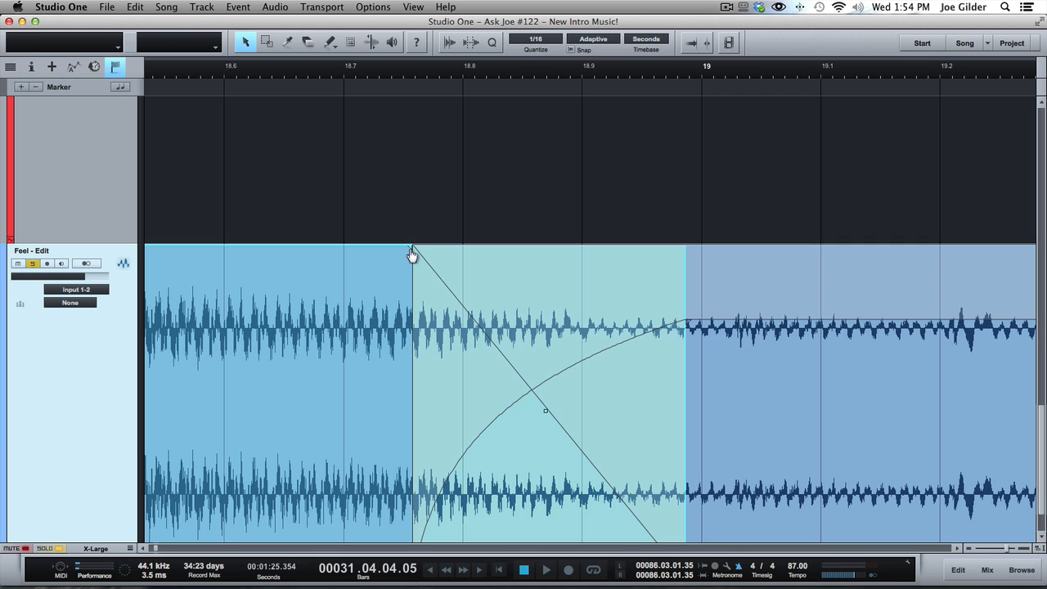
drag(412, 255, 512, 367)
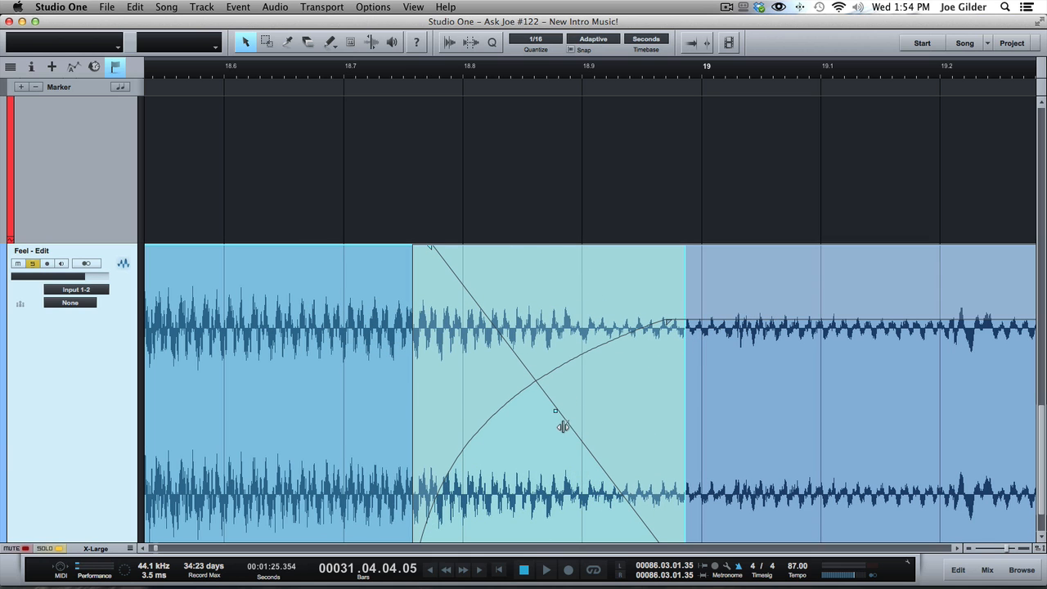
Bow both crossfade curves upward into a logarithmic shape and move the crossfade earlier, starting its overlap at about 18.69 s
drag(558, 416, 533, 345)
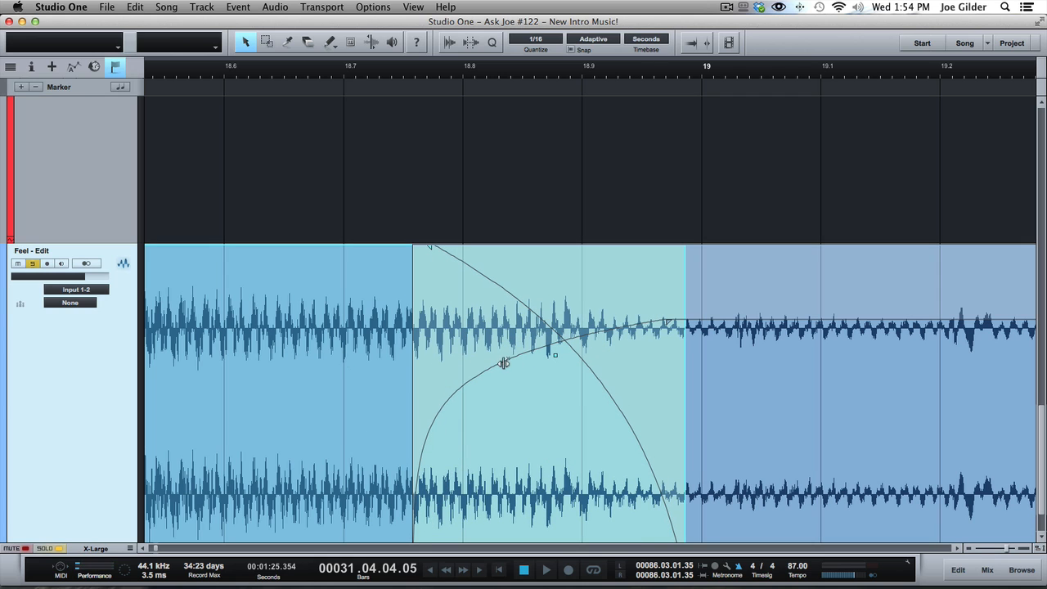
mouse_move(556, 362)
mouse_down()
mouse_move(532, 463)
mouse_move(544, 319)
mouse_move(548, 358)
mouse_up()
drag(556, 412, 480, 412)
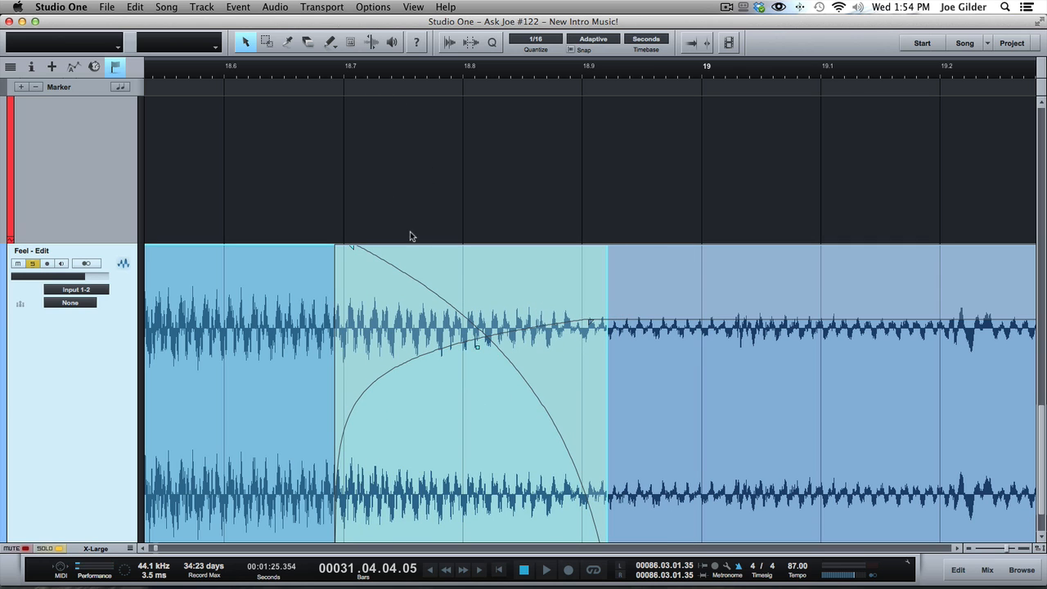
Try a slightly exponential fade-in from about 0.93 s to 1.17 s at the start of the track's first event, and undo it
scroll(410, 295, left, 3)
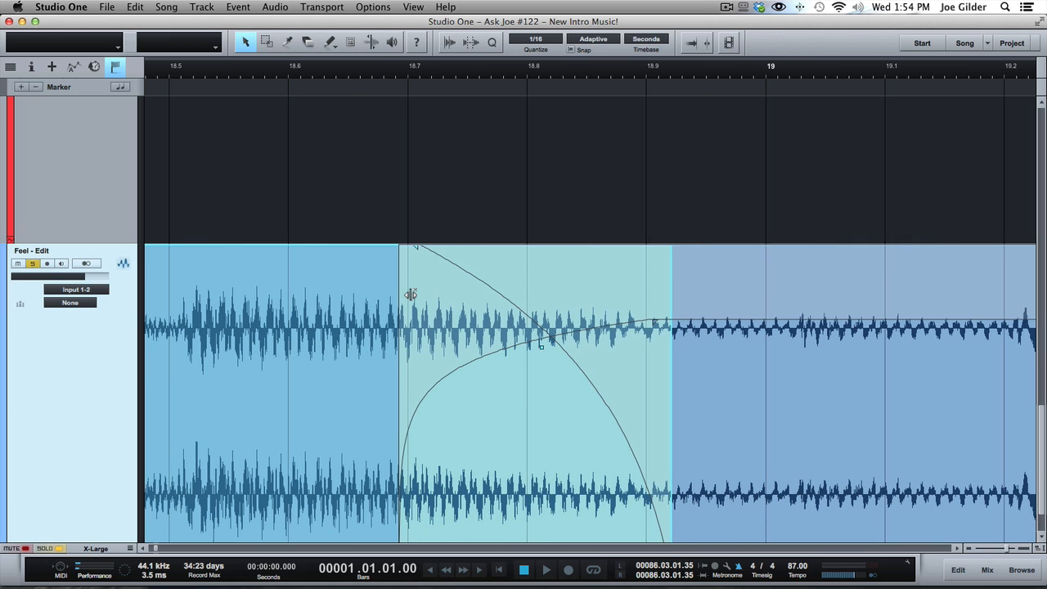
scroll(507, 206, left, 10)
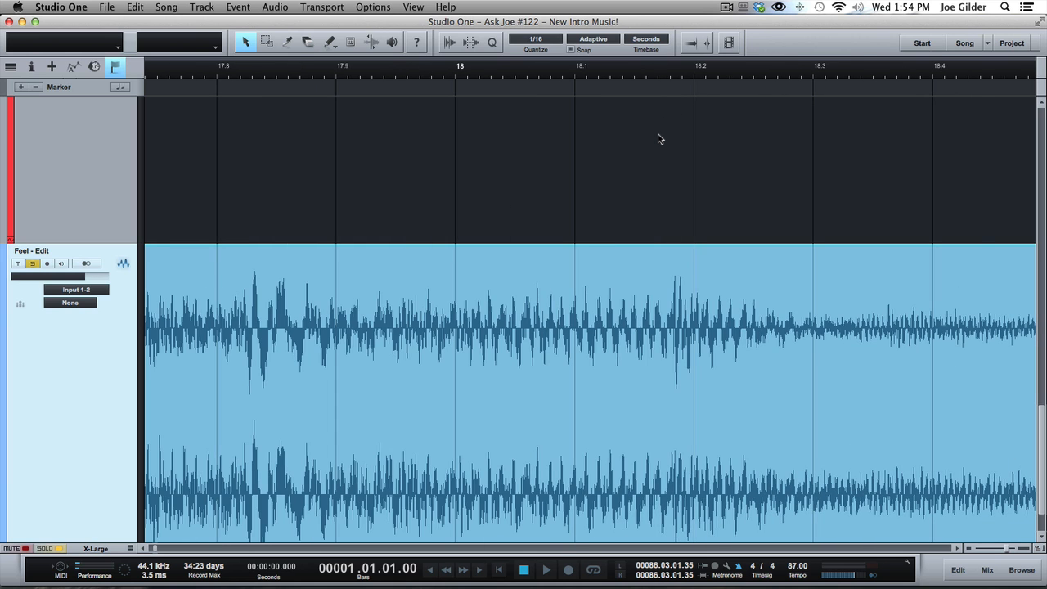
key(f)
scroll(608, 249, right, 10)
click(898, 389)
scroll(900, 389, right, 8)
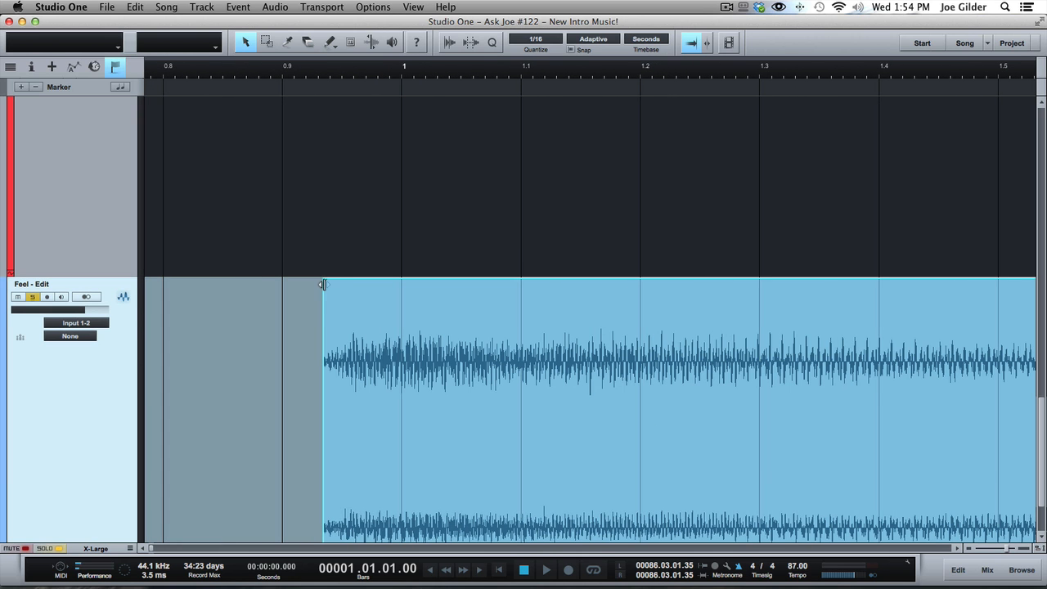
drag(325, 288, 607, 327)
drag(470, 451, 509, 468)
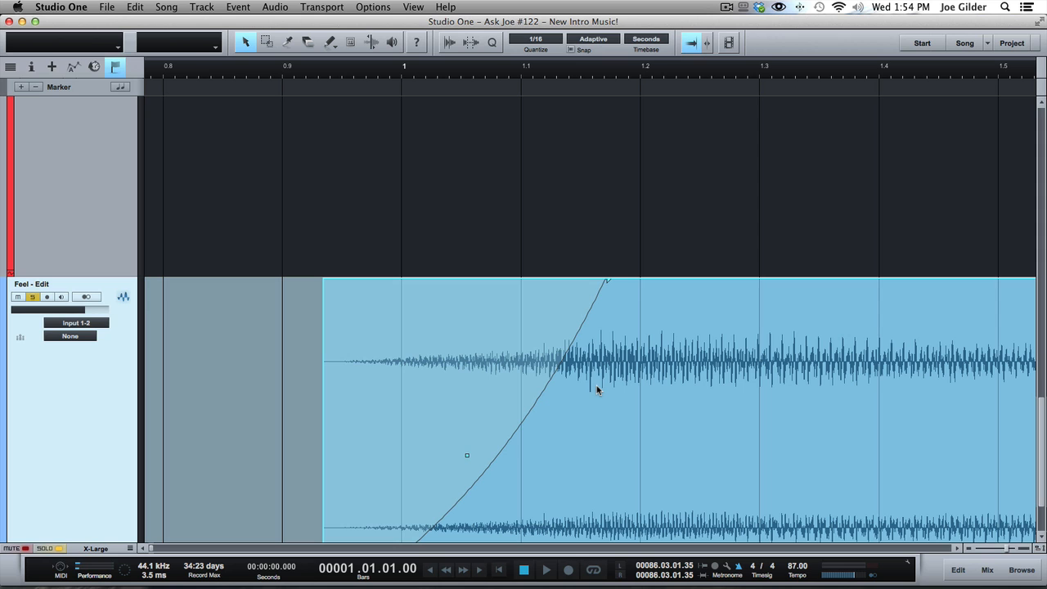
key(super+z)
key(super+z)
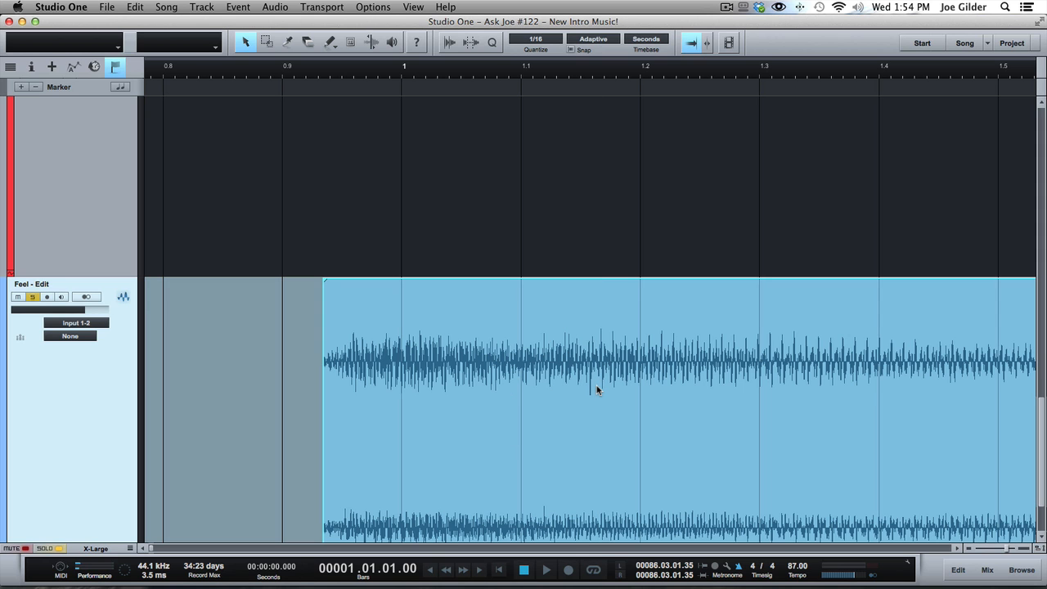